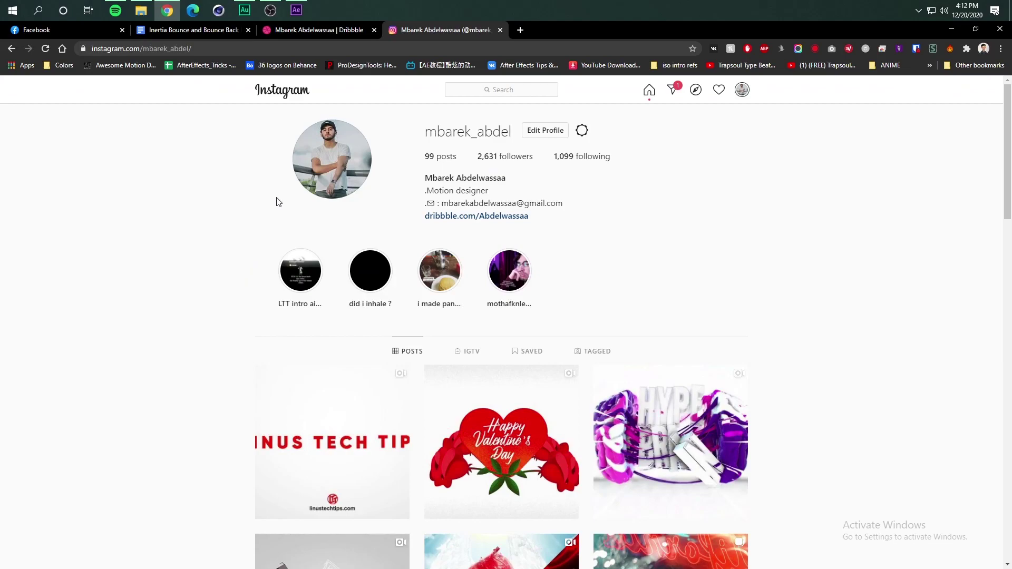
Switch from Chrome to After Effects, showing the Tip 01 composition with the white ball
left_click(295, 10)
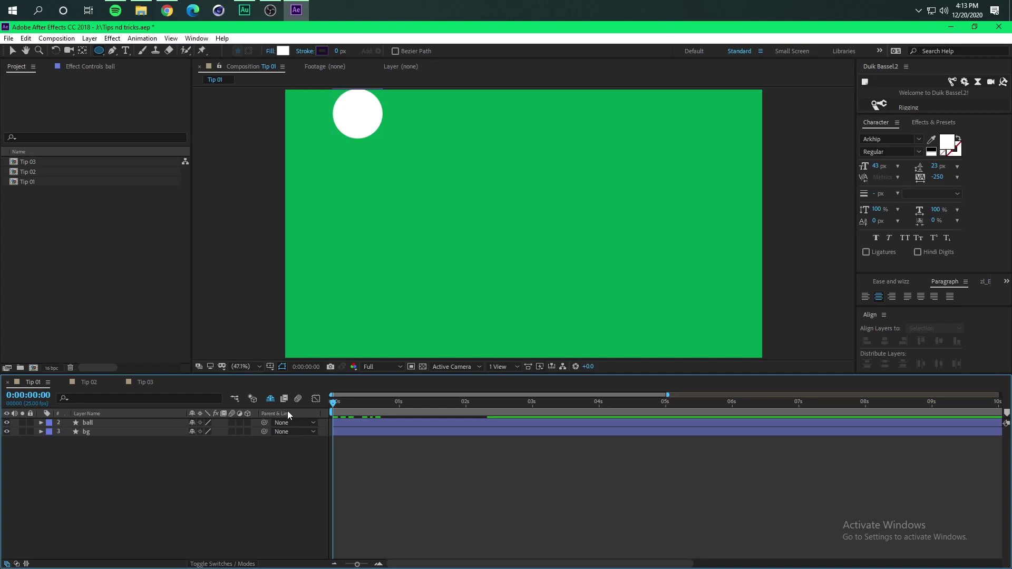
Preview the ball's bounce, rewind to 0:00, and reveal its X/Y Position keyframes with U
key("space")
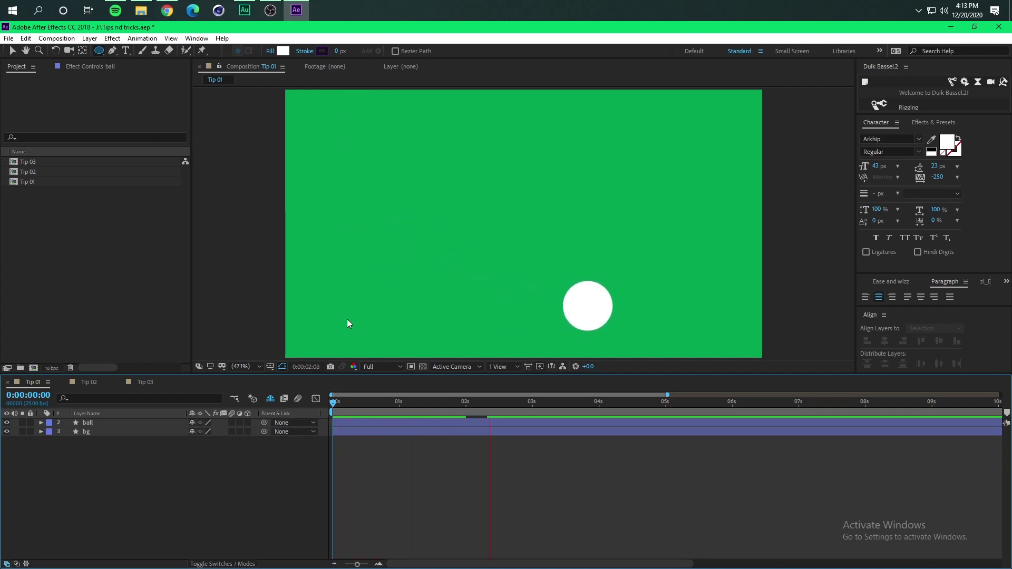
key("space")
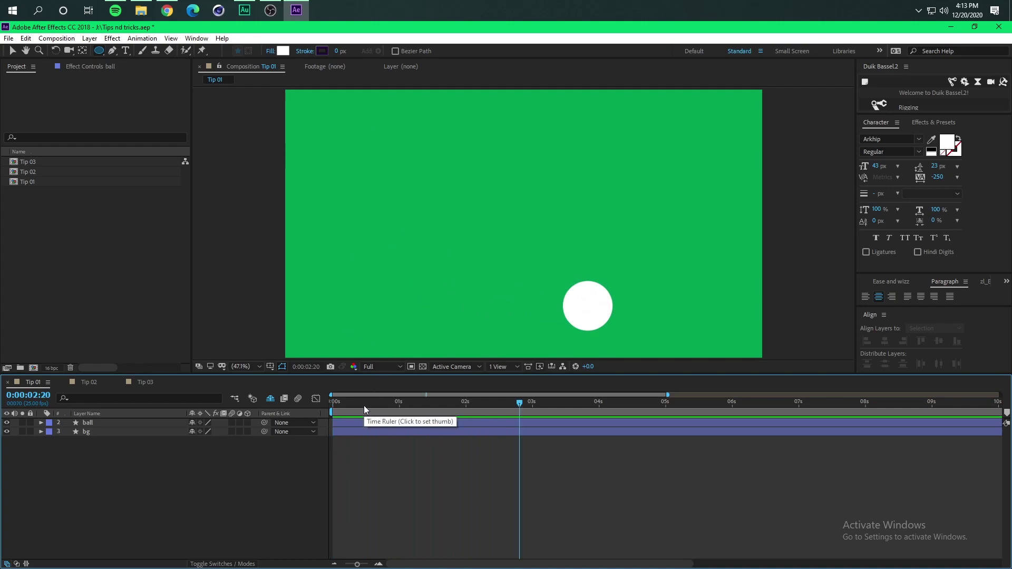
left_click_drag(364, 406, 305, 410)
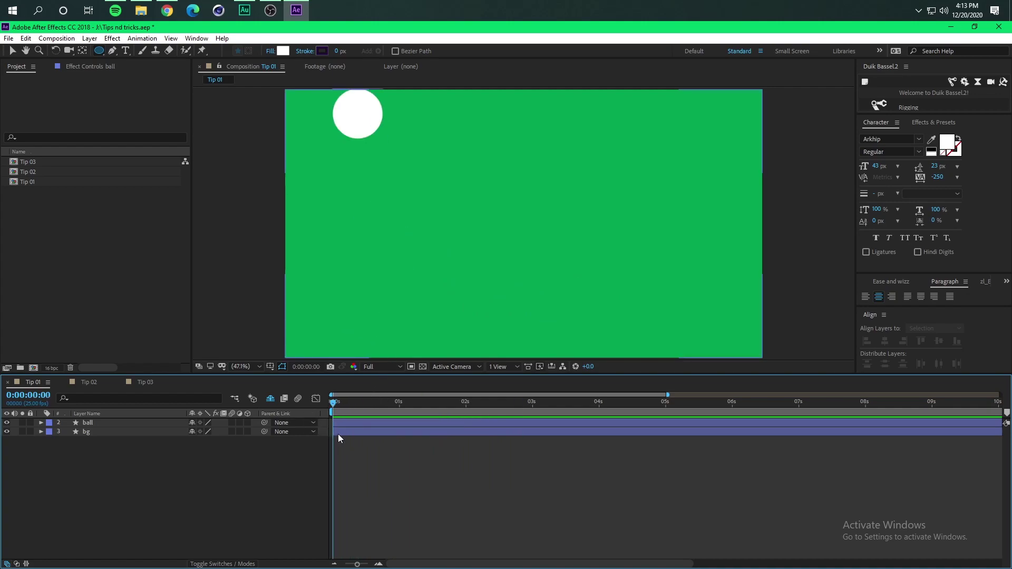
left_click(356, 424)
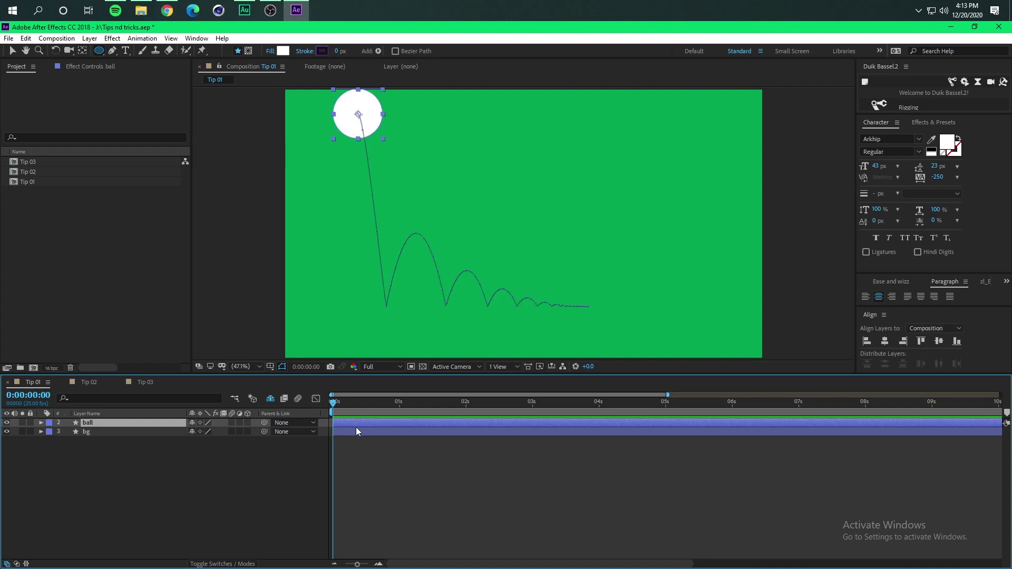
key("u")
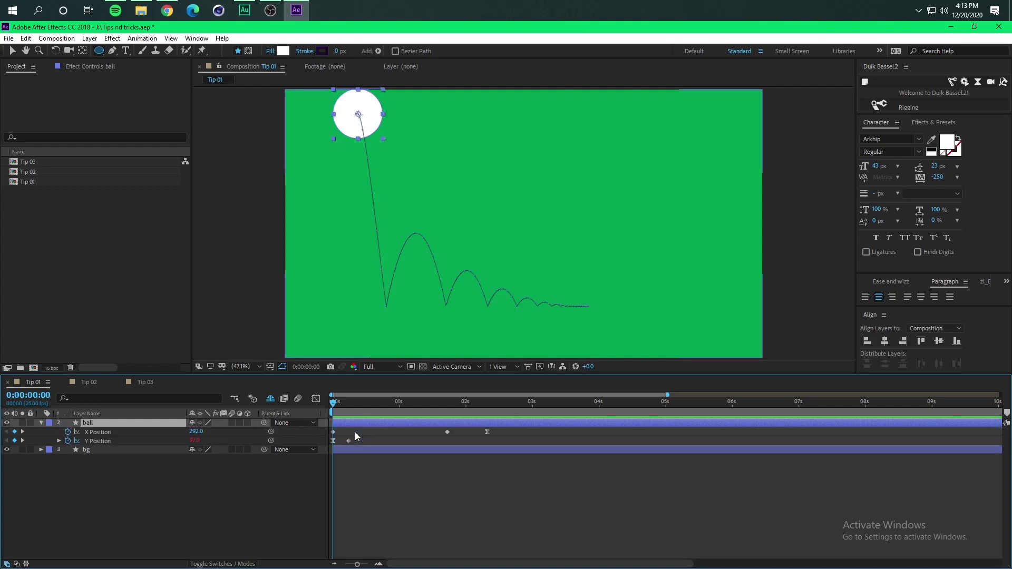
left_click_drag(508, 430, 350, 446)
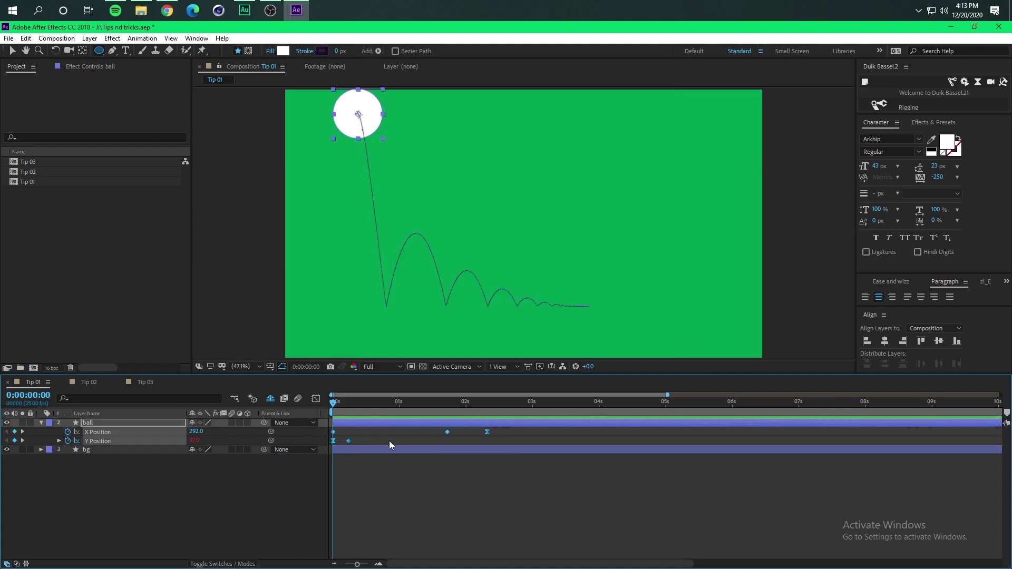
left_click(163, 476)
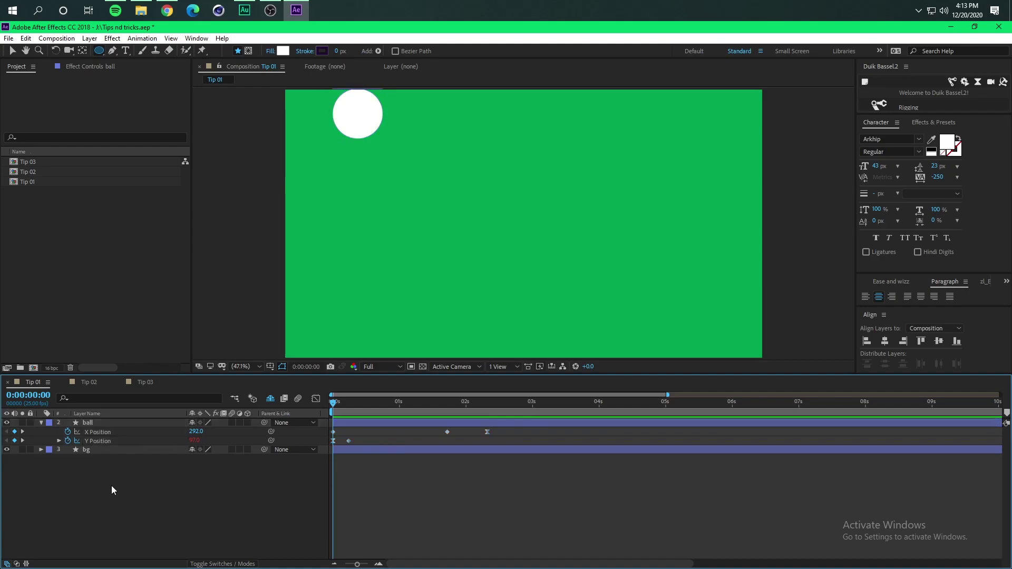
Hide the old ball layer and draw a white circle near the top-left with the Ellipse tool
left_click(40, 423)
left_click(6, 423)
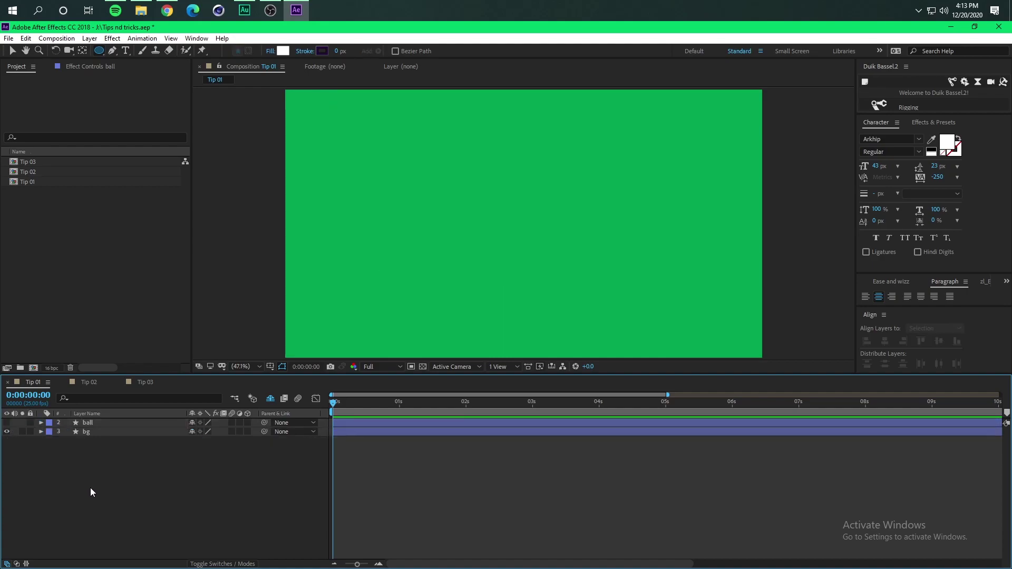
left_click(98, 51)
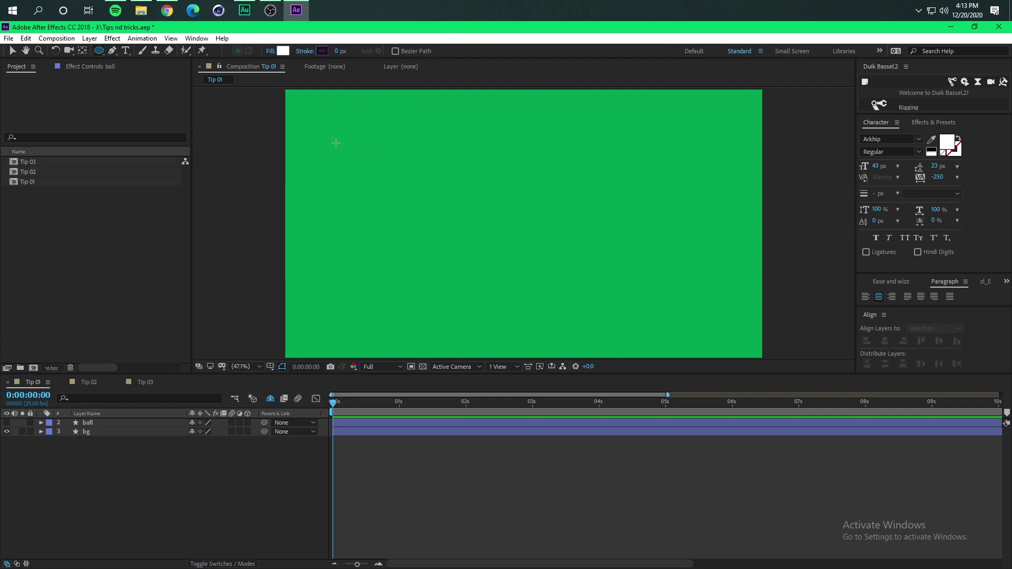
left_click_drag(327, 137, 352, 161)
Separate Shape Layer 1's Position into X Position and Y Position
left_click(100, 423)
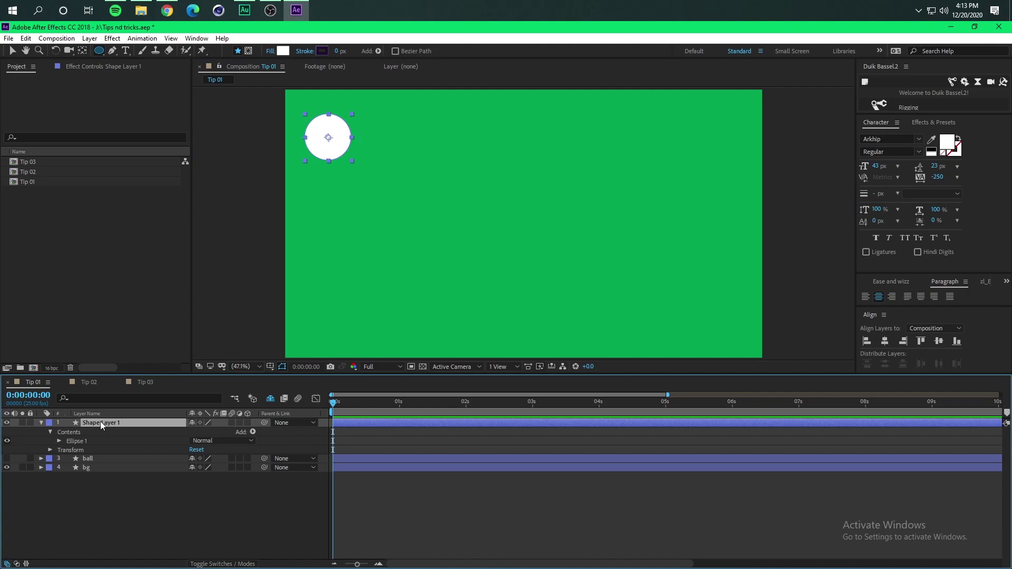
key("p")
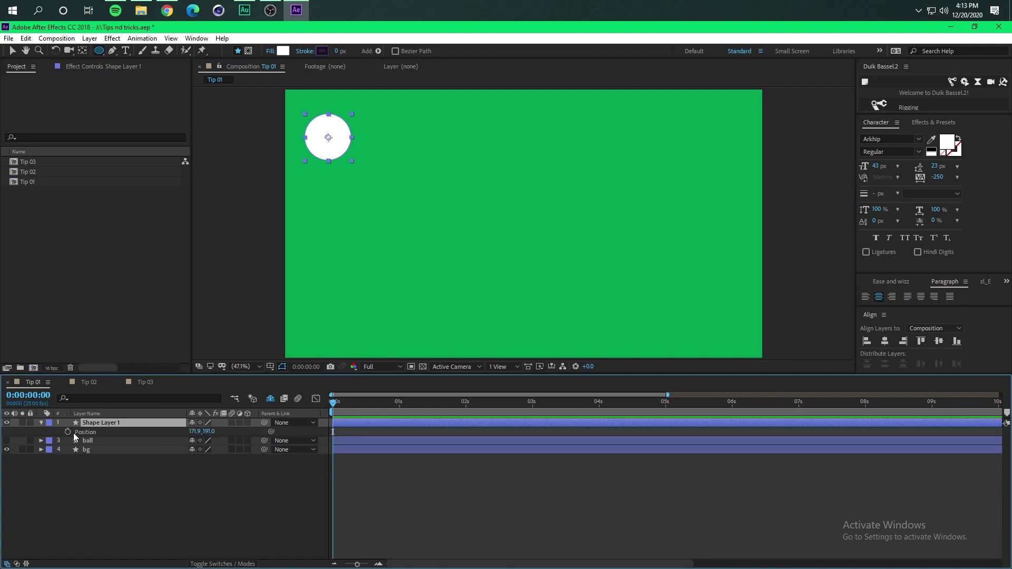
right_click(89, 433)
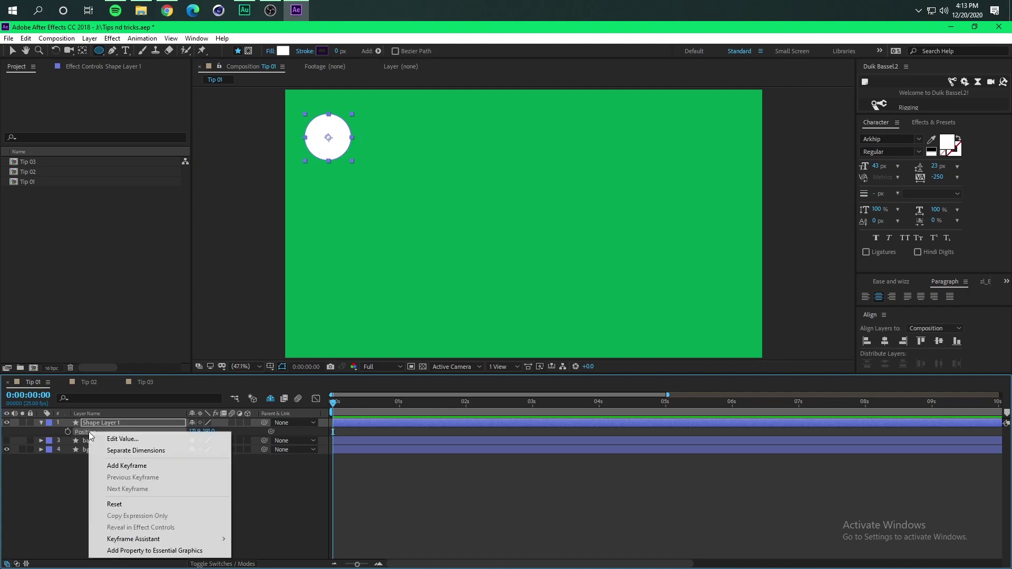
left_click(133, 452)
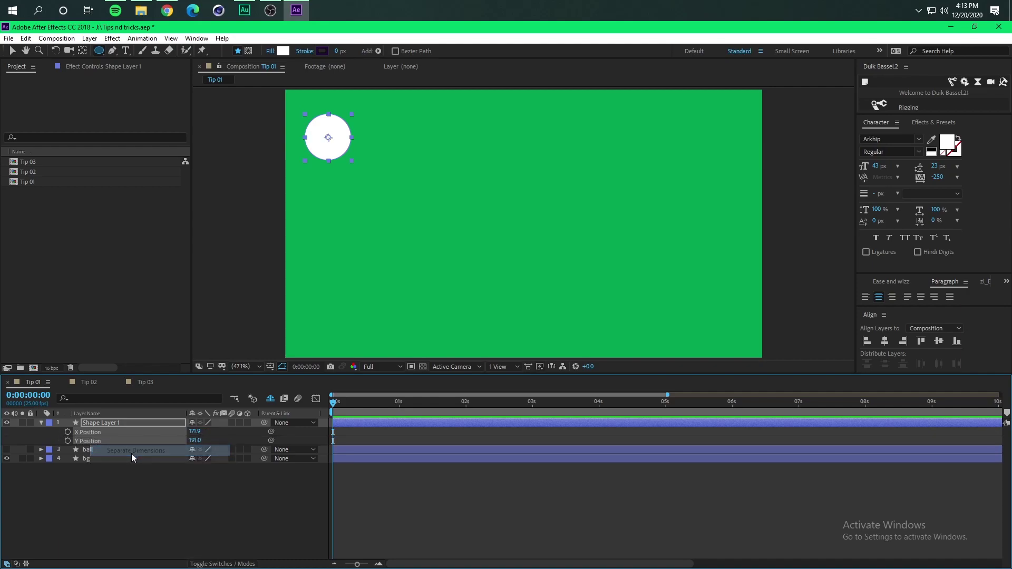
left_click(43, 438)
Keyframe Y Position at frame 0 and at frame 4 near the bottom, with Easy Ease
left_click(105, 441)
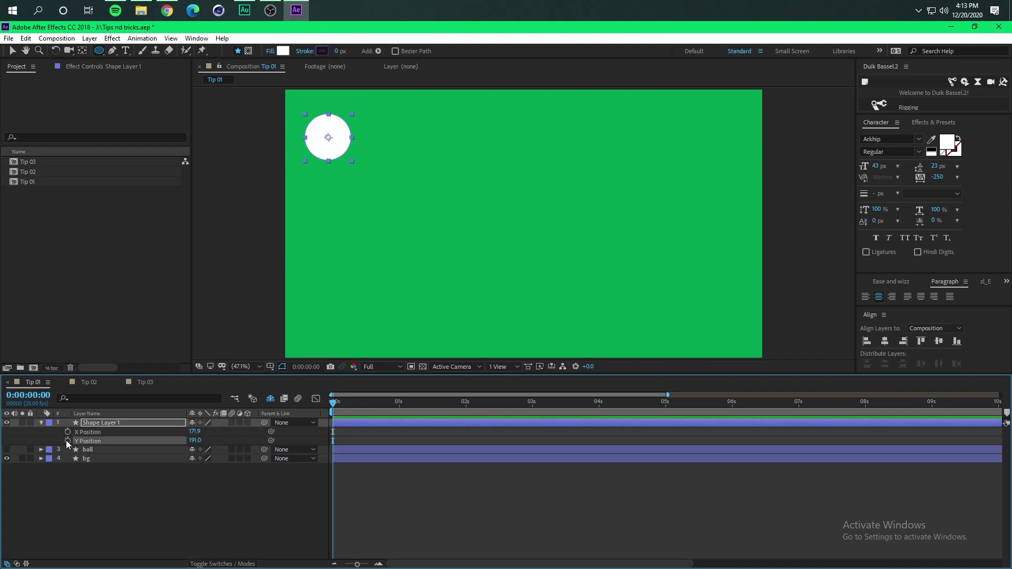
left_click(67, 441)
left_click_drag(334, 408, 342, 407)
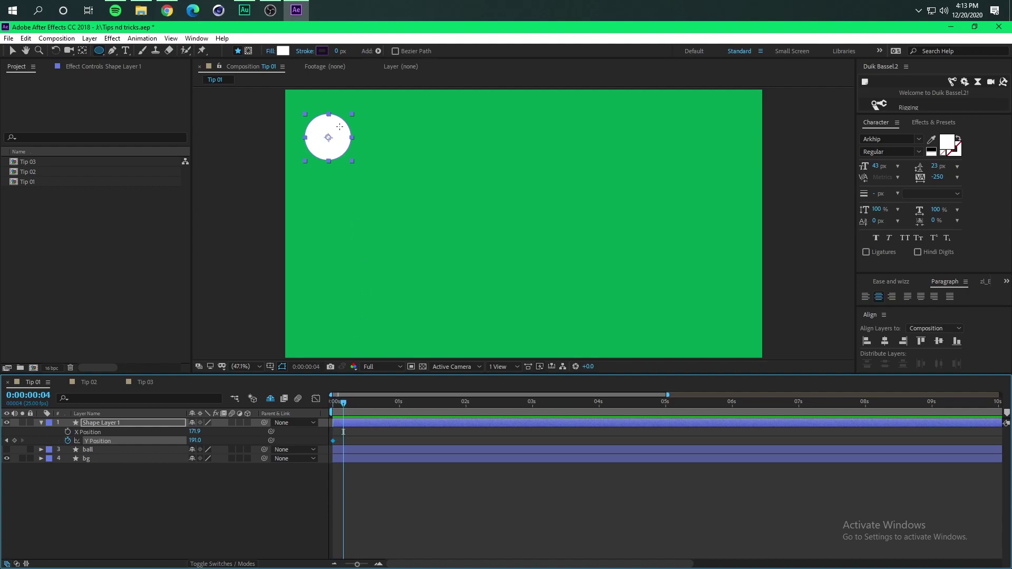
key("v")
left_click_drag(328, 125, 330, 286)
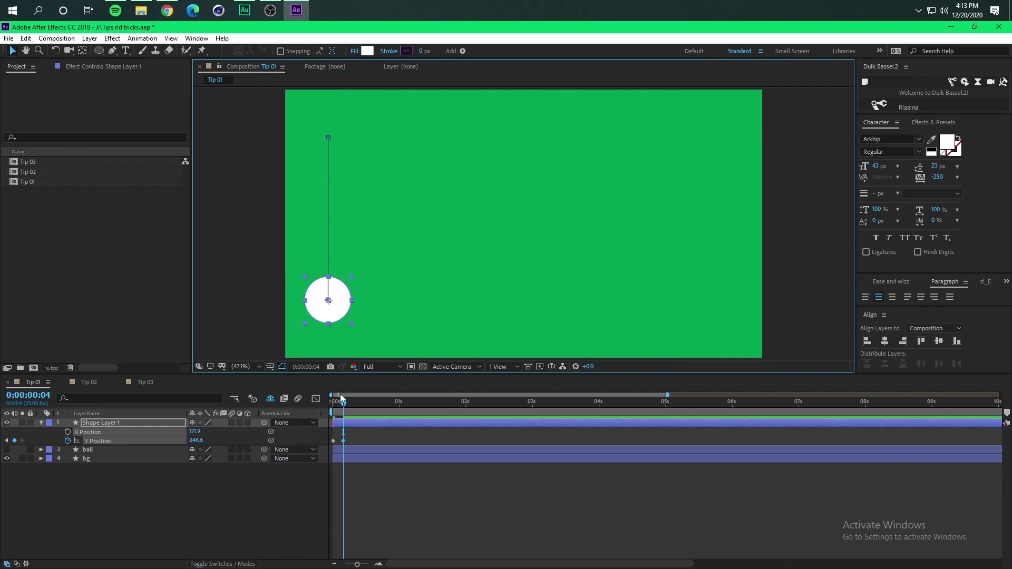
right_click(332, 439)
mouse_move(402, 430)
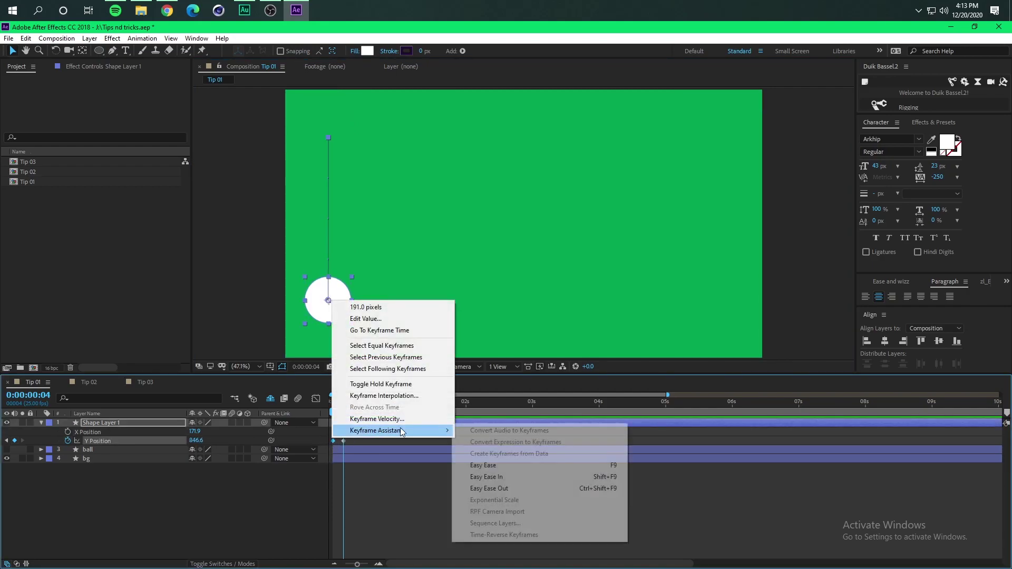
left_click(482, 466)
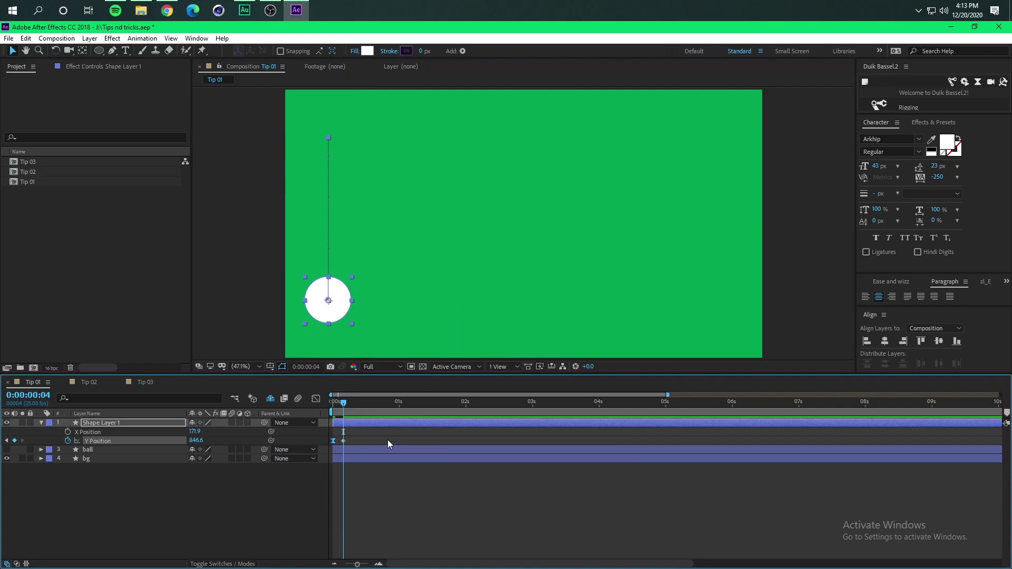
Copy the Bounce Back expression code from the Inertia Bounce document in Chrome
left_click(167, 10)
left_click(190, 29)
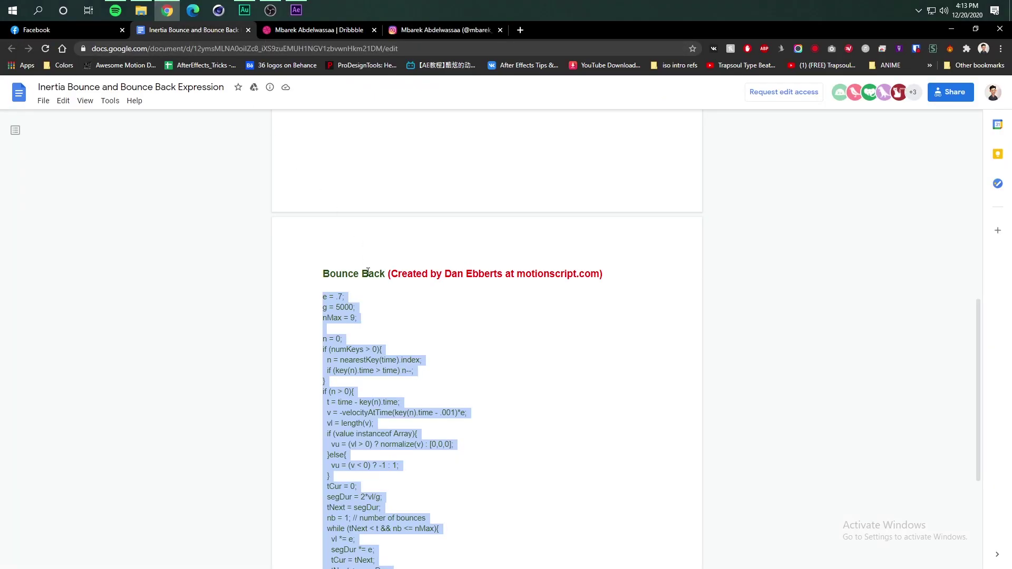
right_click(339, 298)
left_click(366, 308)
left_click(296, 10)
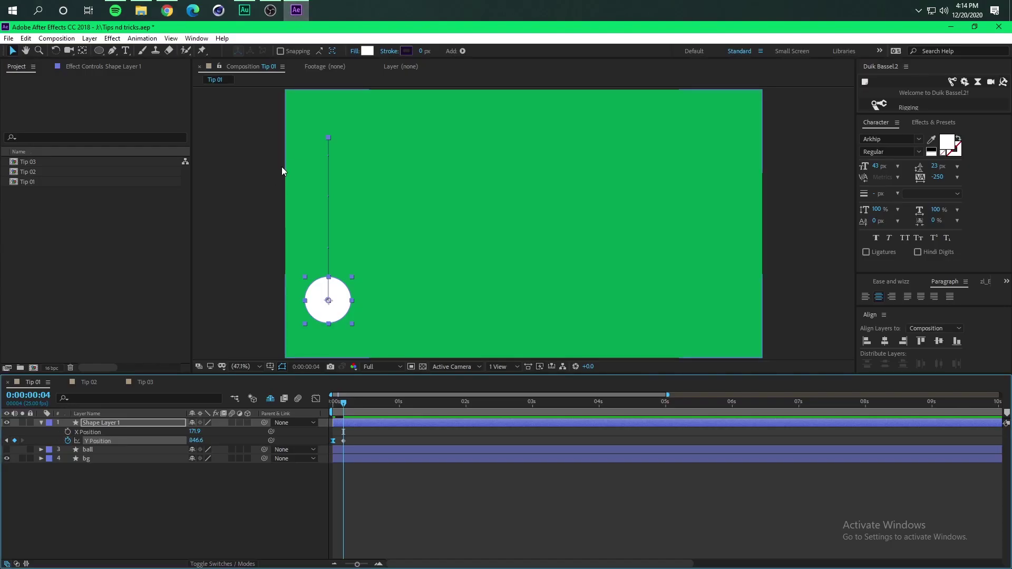
Add an expression to Y Position and paste in the Bounce Back code
left_click(97, 489)
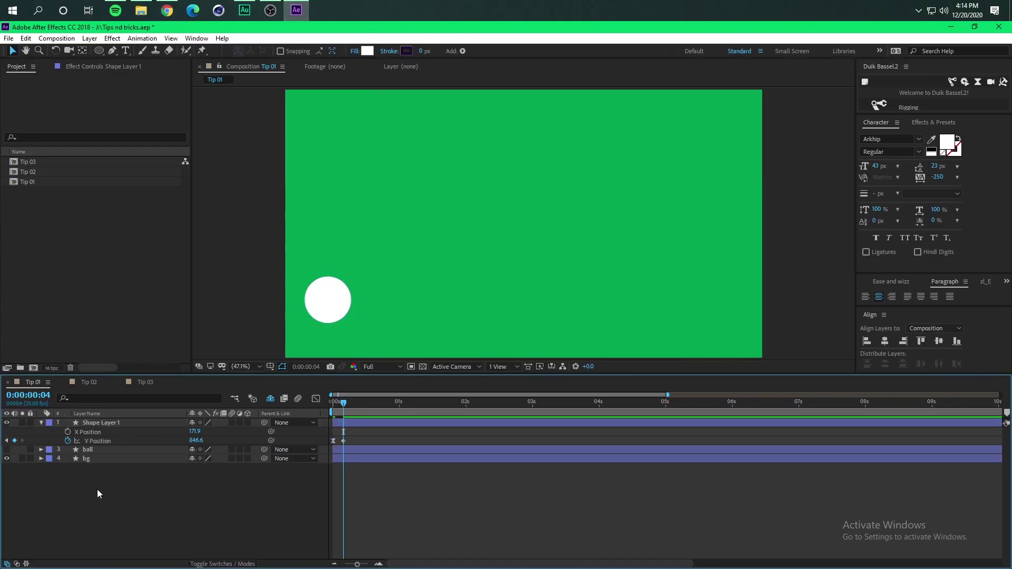
left_click(67, 441, "alt")
type("value")
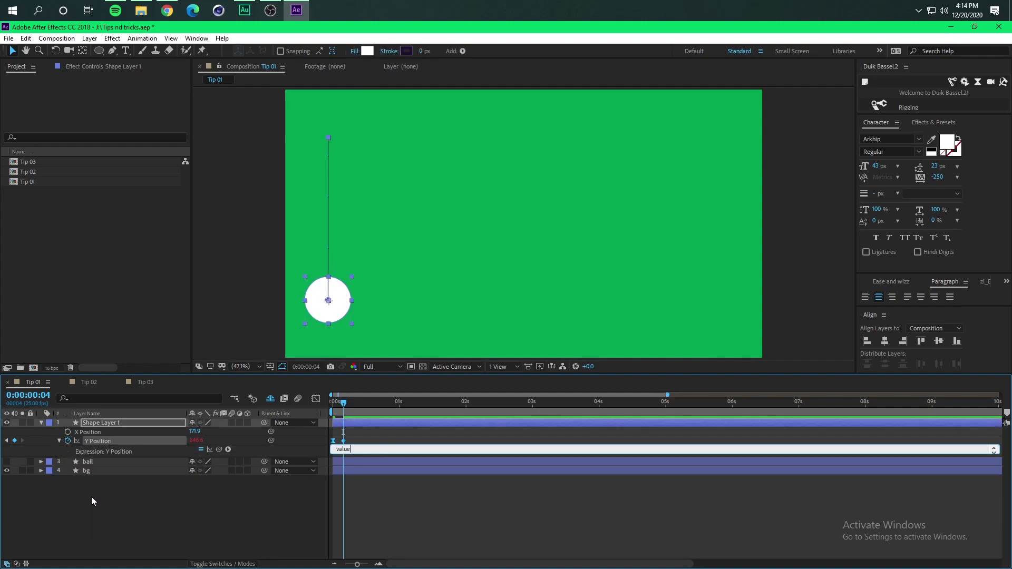
key("ctrl+a")
key("ctrl+v")
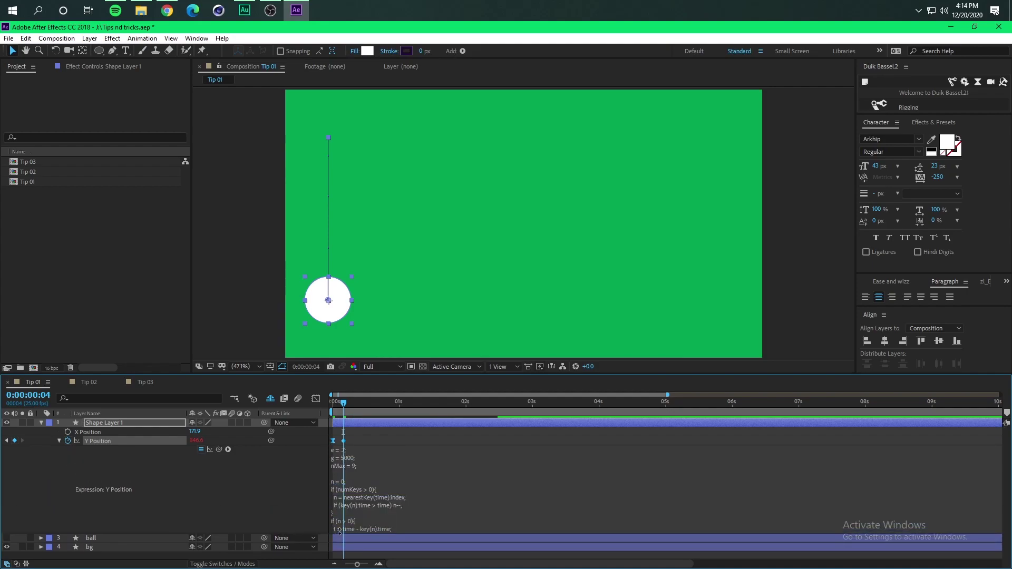
Change the expression's g = 5000 to g = 9000 and commit it
left_click(347, 458)
left_click(347, 457)
left_click_drag(346, 458, 343, 457)
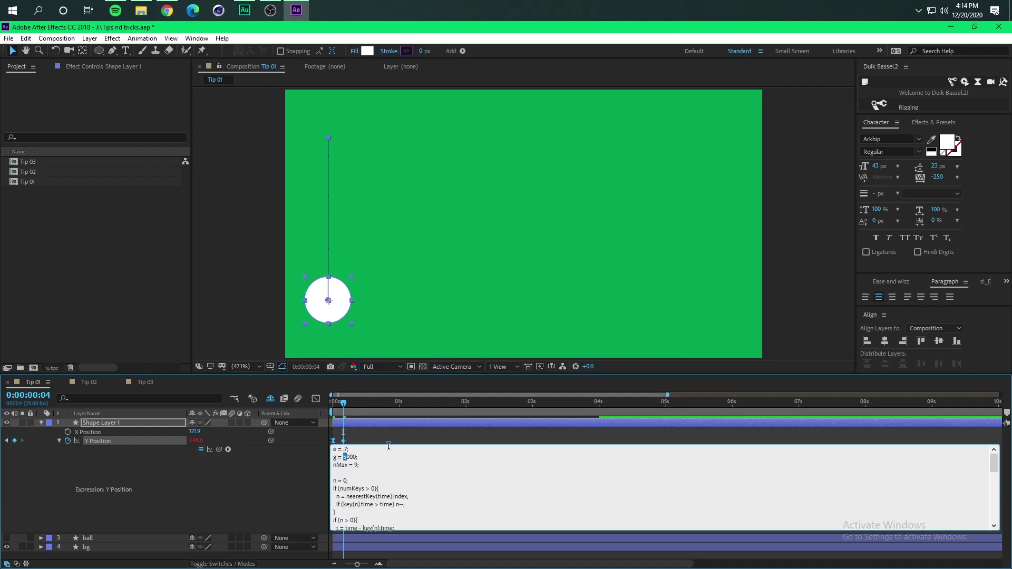
type("9")
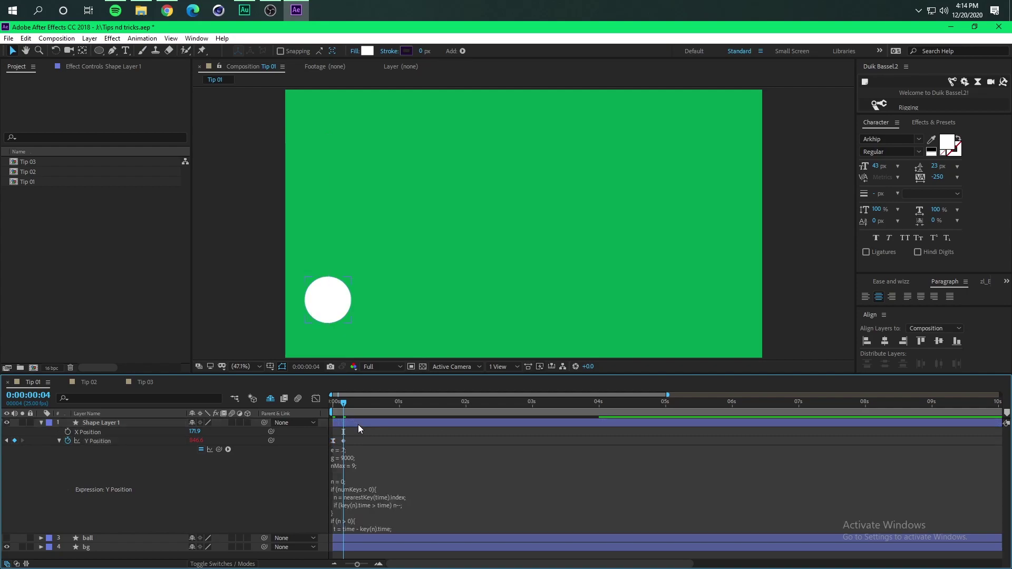
left_click(359, 425)
Preview the circle dropping and bouncing from the start of the timeline
left_click(337, 409)
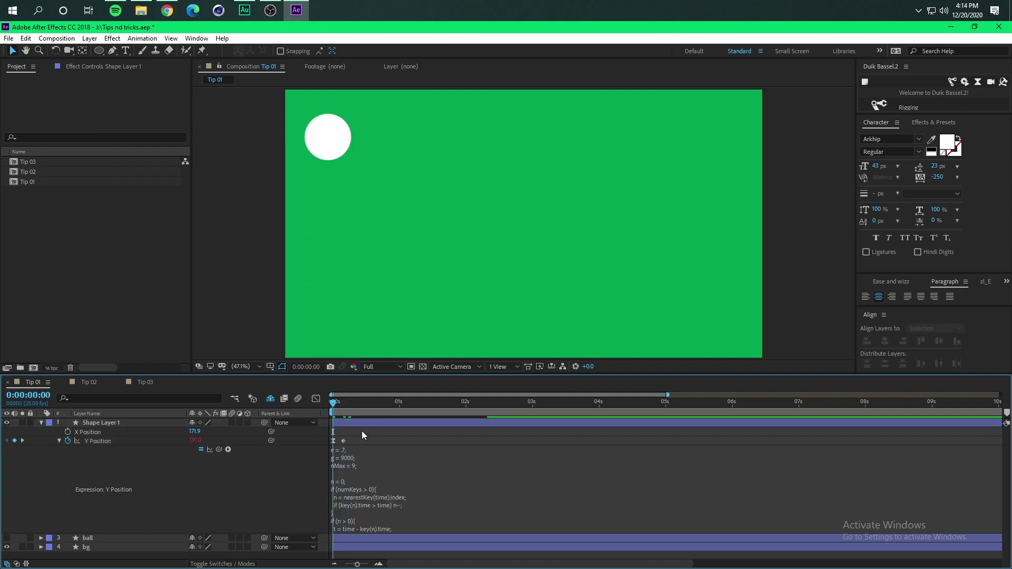
key("space")
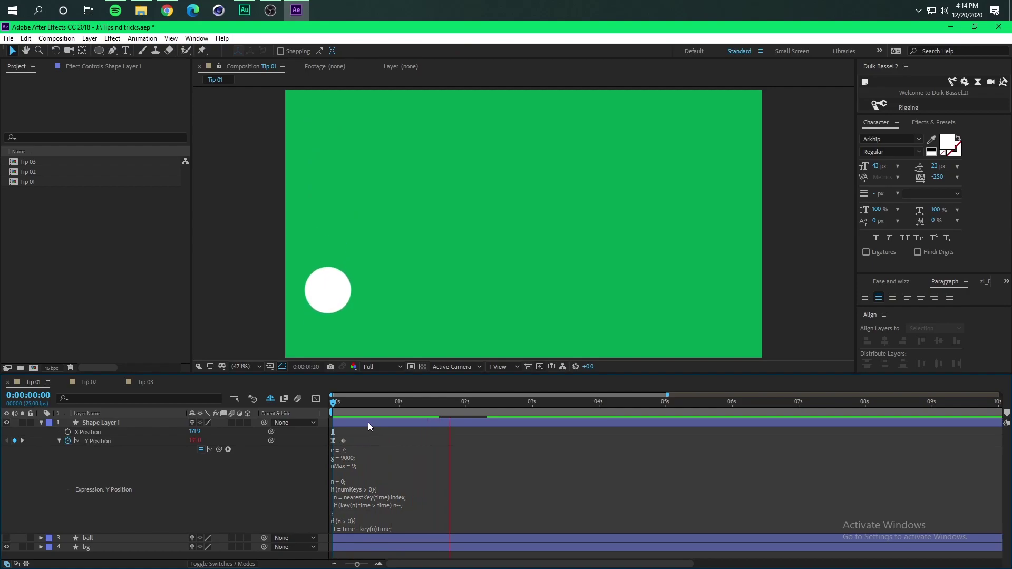
key("space")
left_click_drag(356, 403, 332, 404)
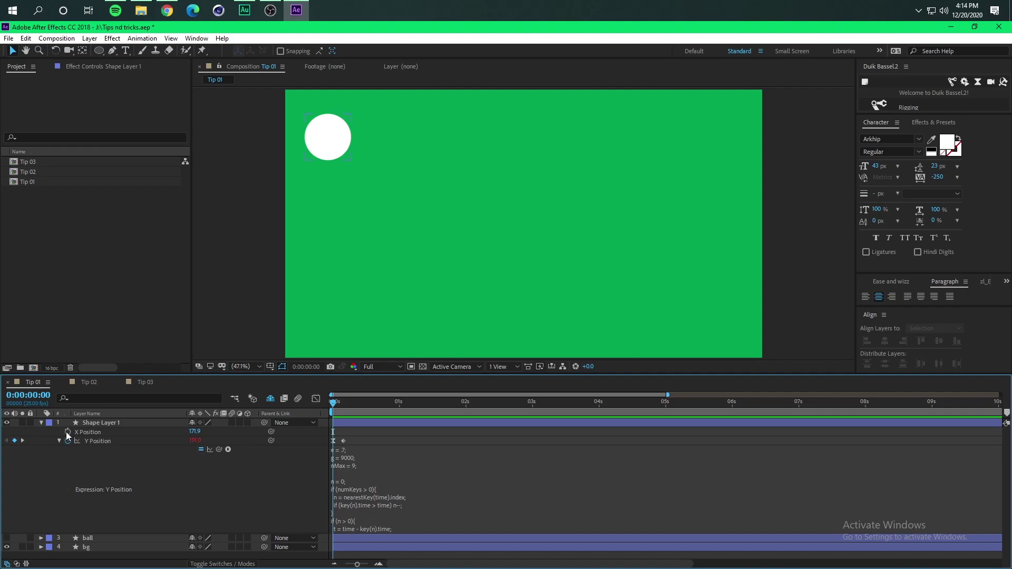
Show Y Position's speed graph in the Graph Editor with Post-Expression Graph and Graph Editor Set enabled
left_click(66, 432)
left_click(103, 441)
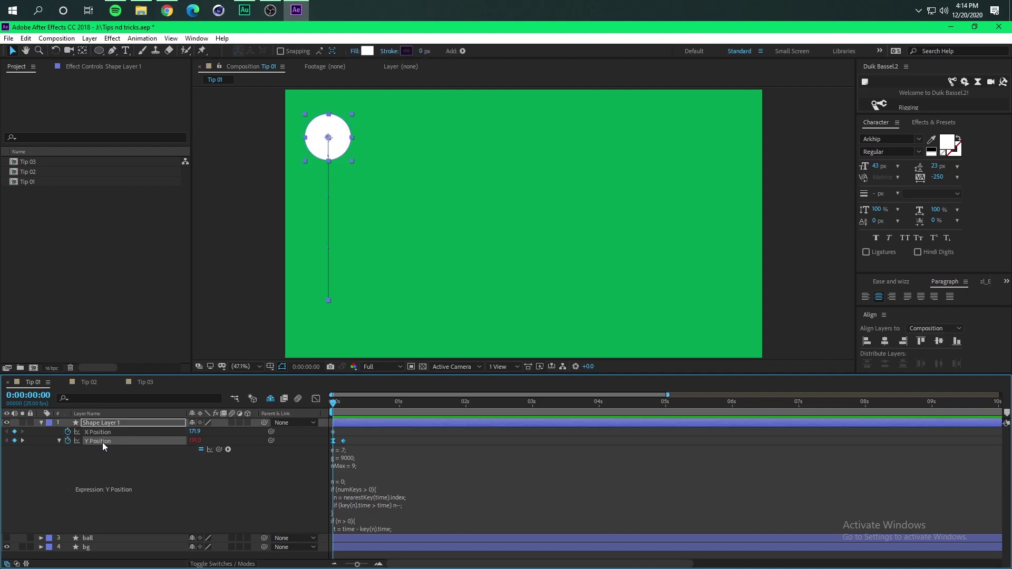
left_click(316, 399)
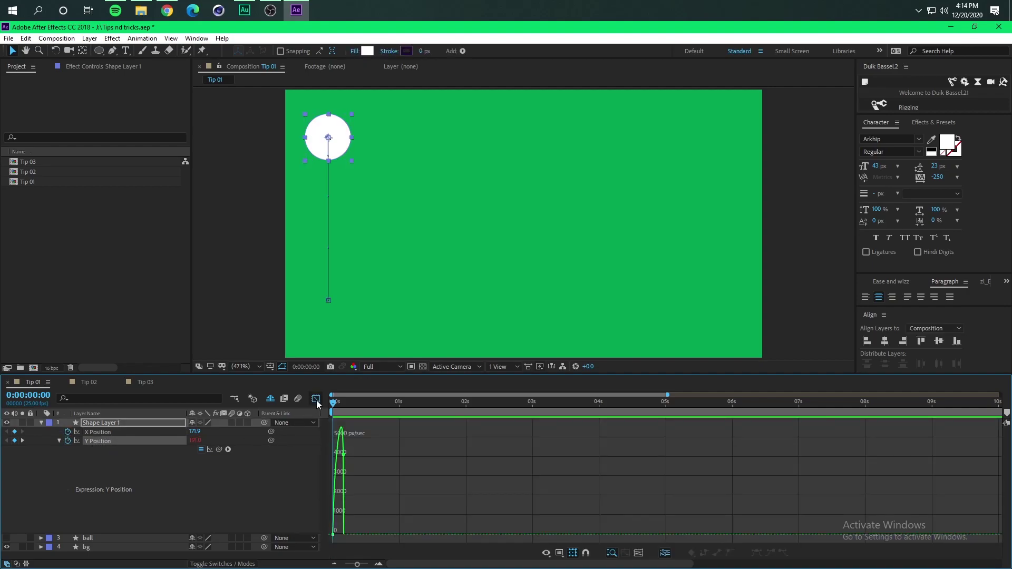
left_click(210, 450)
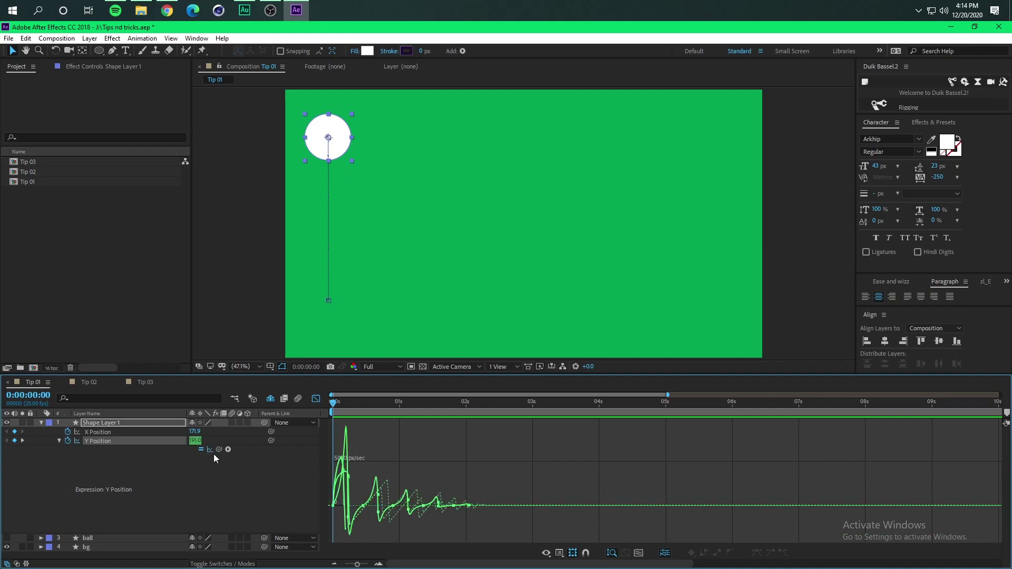
right_click(375, 447)
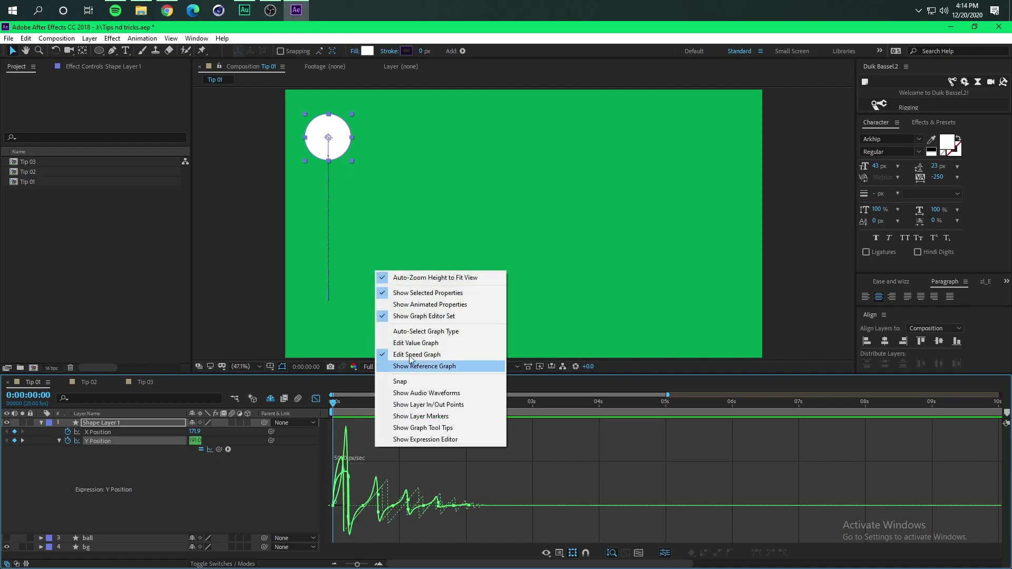
left_click(414, 317)
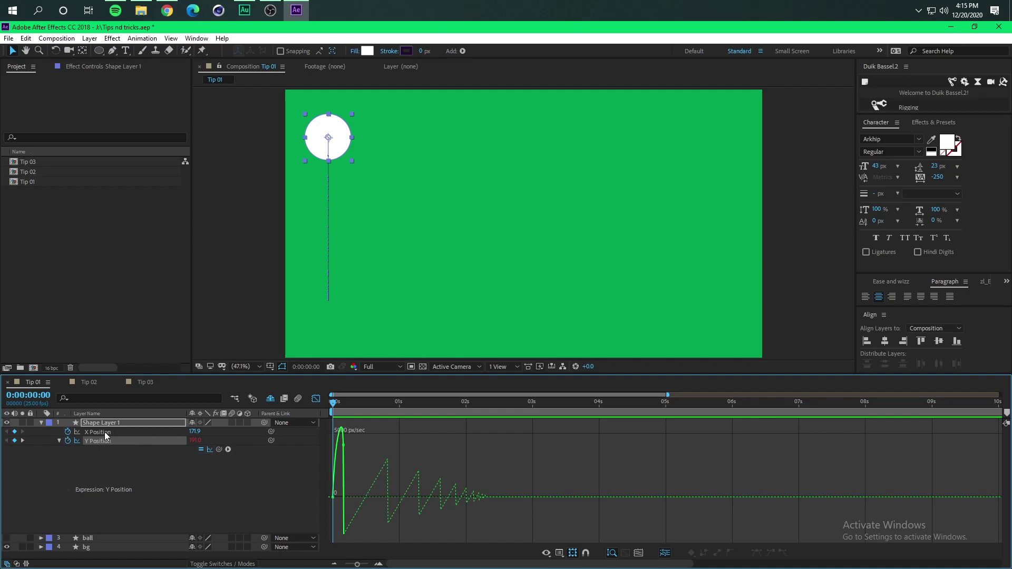
At 0:00:02:08, raise X Position so the ball moves rightward
left_click(105, 433)
left_click(103, 441)
left_click_drag(333, 405, 489, 442)
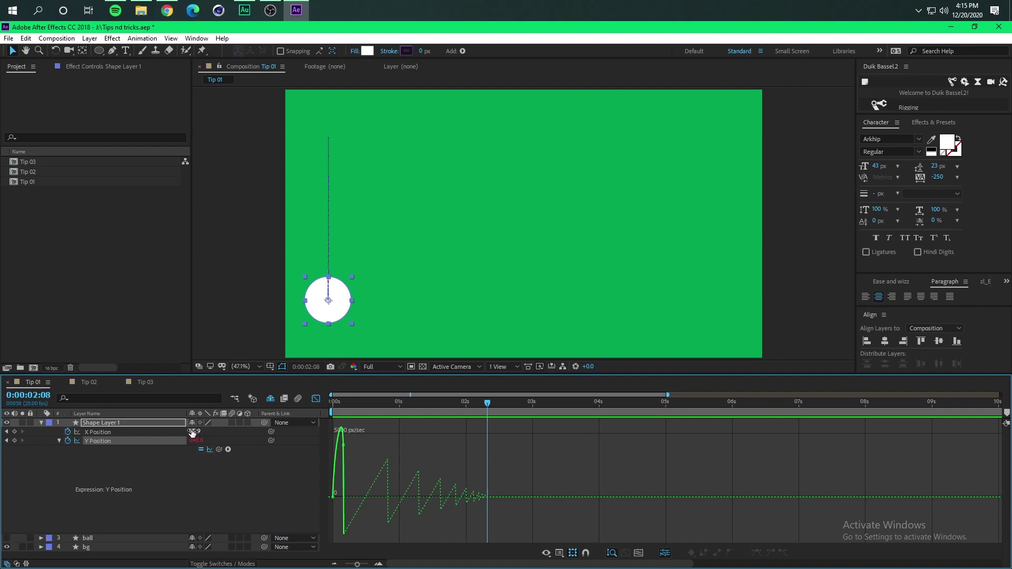
left_click(198, 431)
left_click_drag(198, 432, 543, 459)
Return to the layer bars and preview from 0:00, stopping at 0:00:02:08
left_click(316, 399)
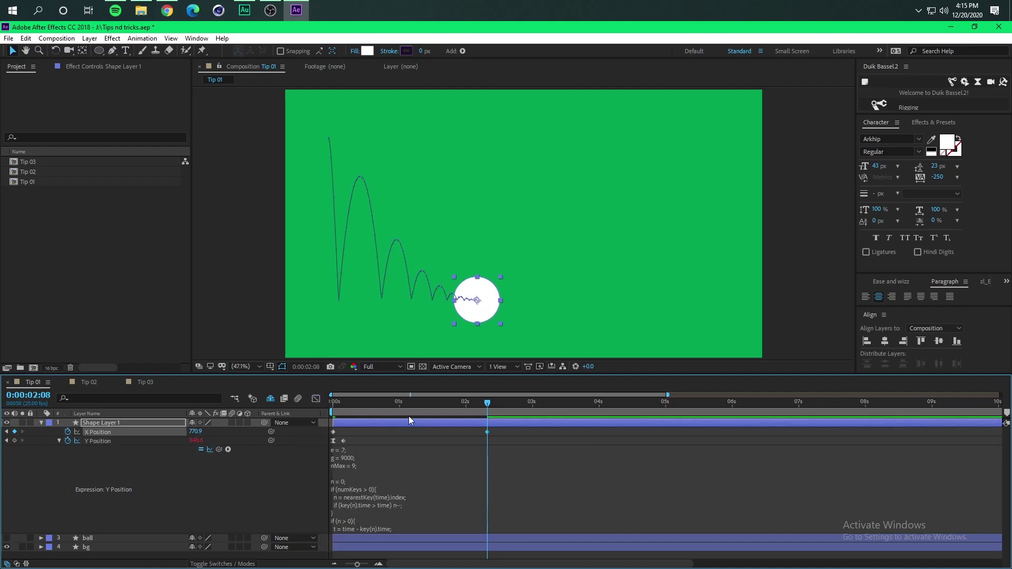
left_click_drag(418, 407, 286, 406)
key("space")
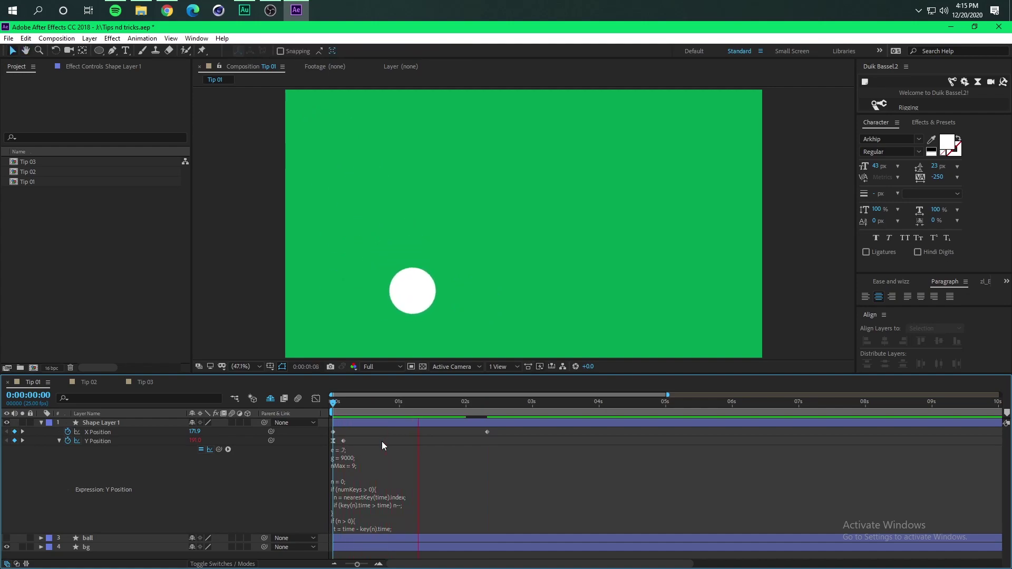
left_click(488, 406)
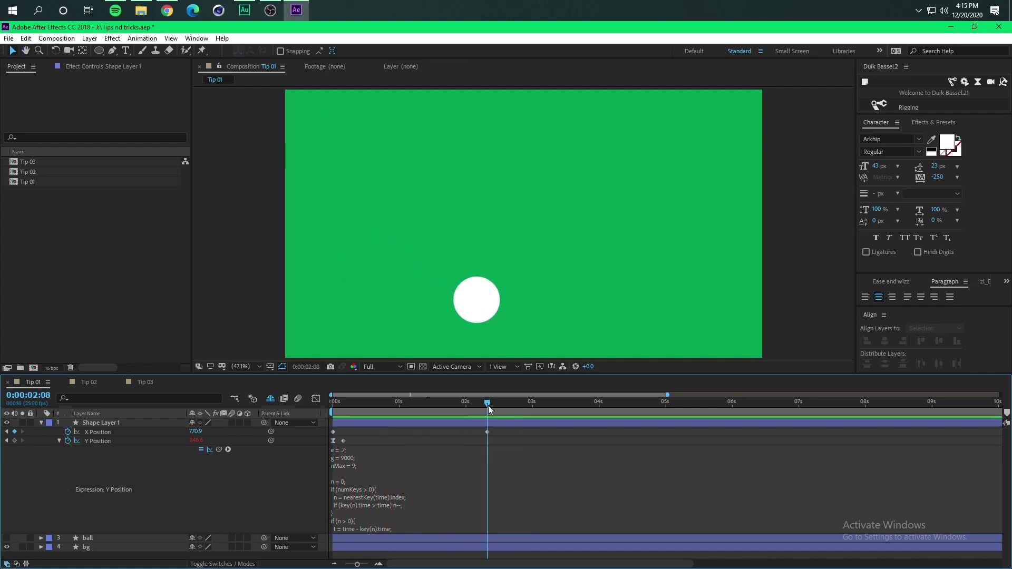
Add an X Position keyframe further right at 0:00:03:06 and apply Easy Ease to it
left_click(487, 432)
left_click_drag(490, 403, 549, 421)
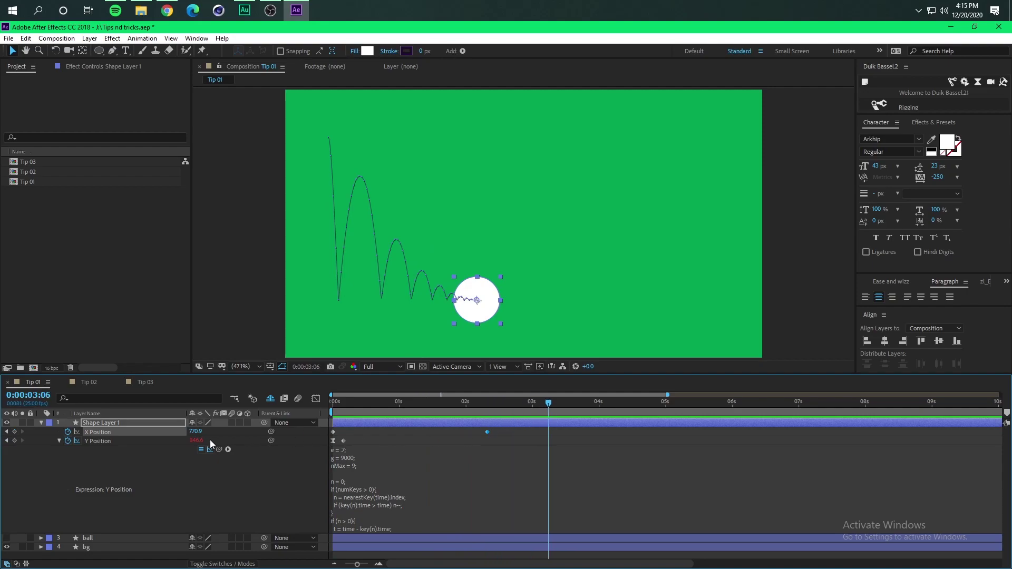
left_click_drag(195, 433, 249, 434)
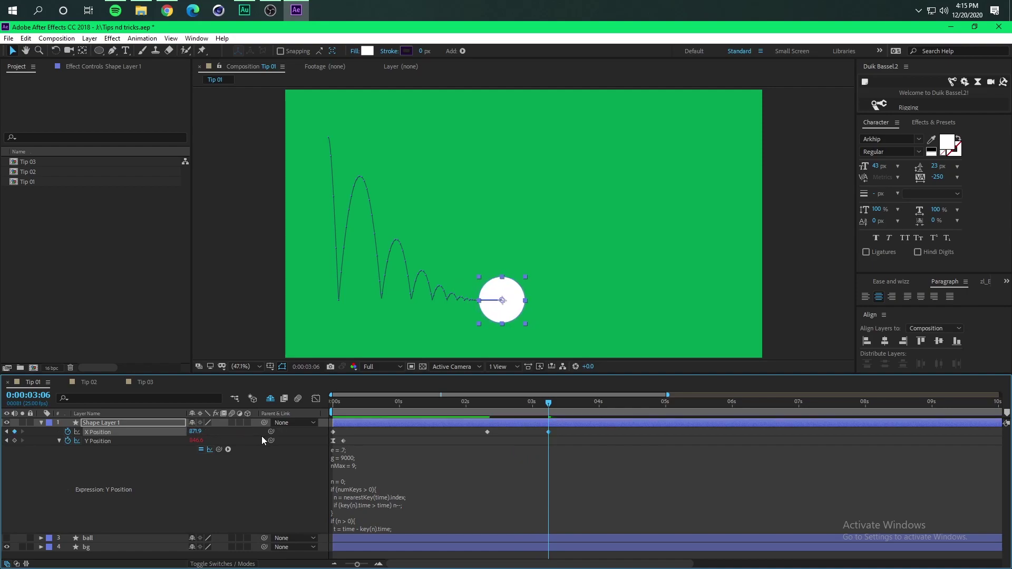
left_click(547, 433)
right_click(549, 432)
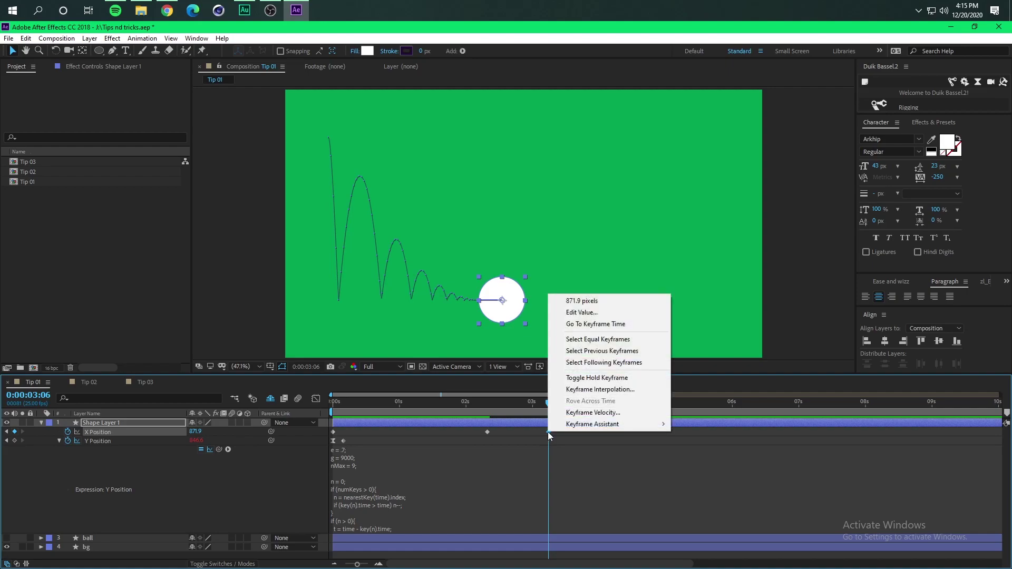
mouse_move(584, 424)
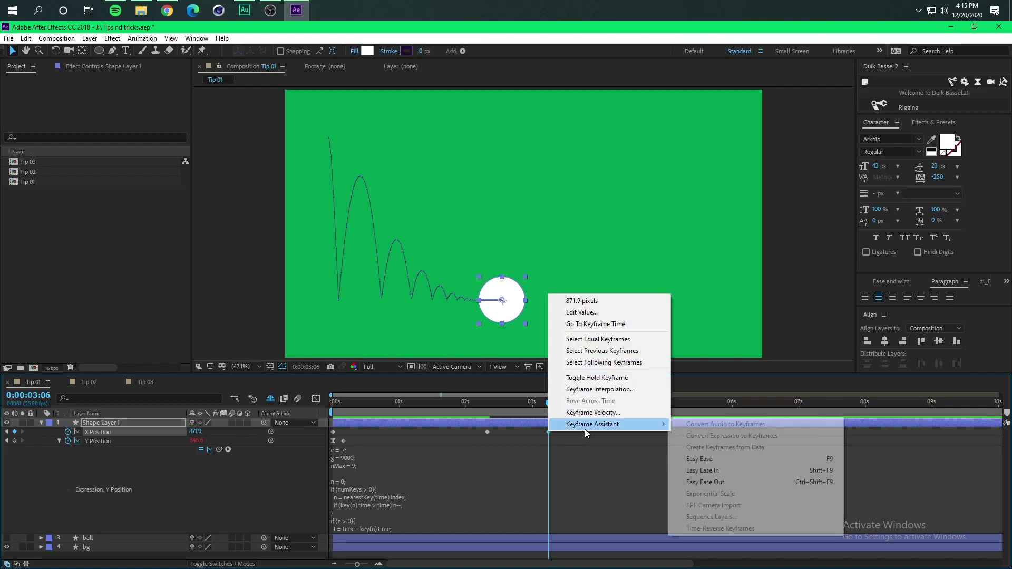
left_click(703, 460)
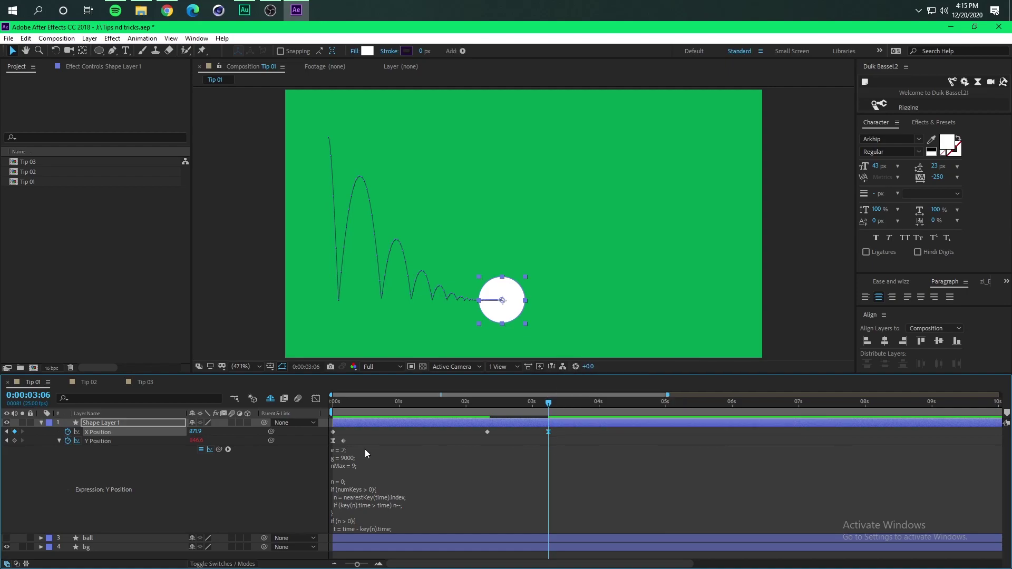
Rewind to the start and preview the bouncing, rightward-travelling ball
left_click_drag(479, 411, 294, 404)
left_click(421, 437)
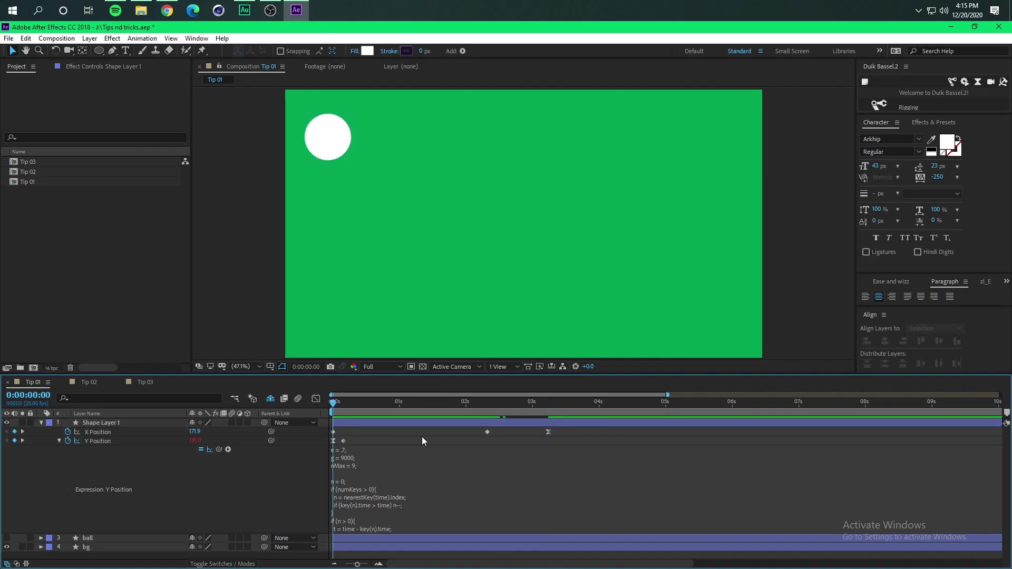
key("space")
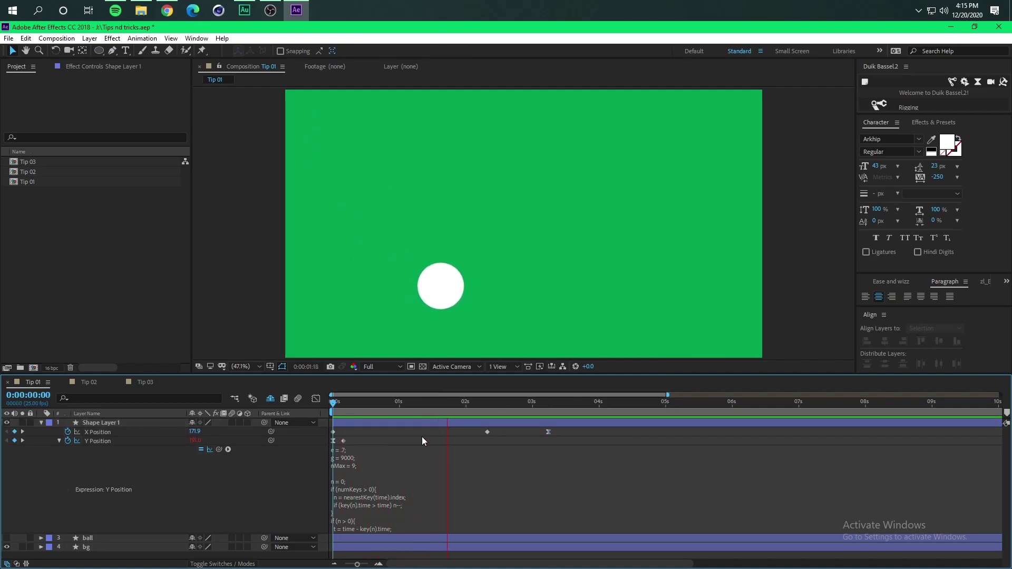
key("space")
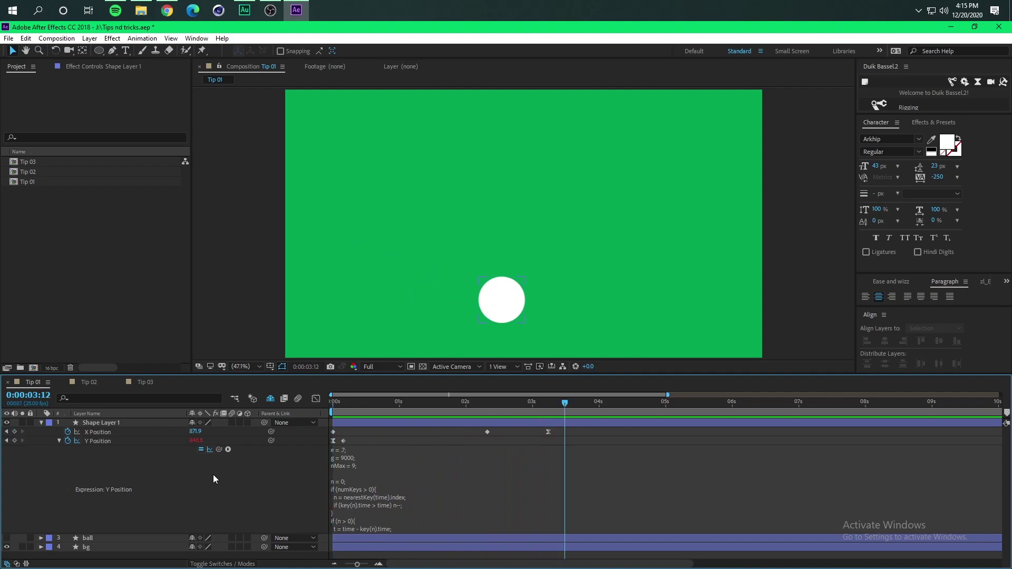
Collapse the ball layer, switch to the Tip 02 composition and scrub the squares animation
left_click(42, 423)
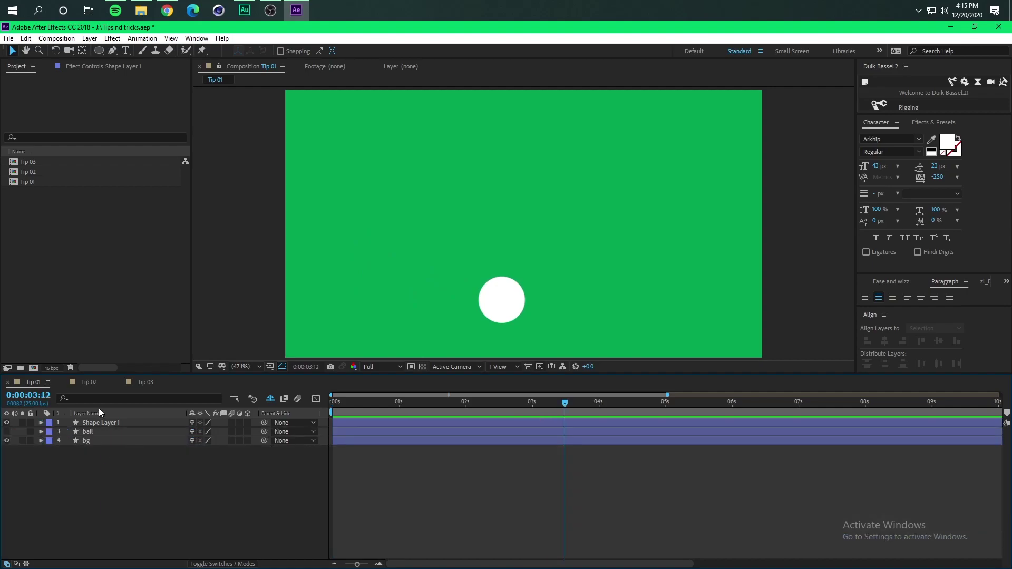
left_click(89, 383)
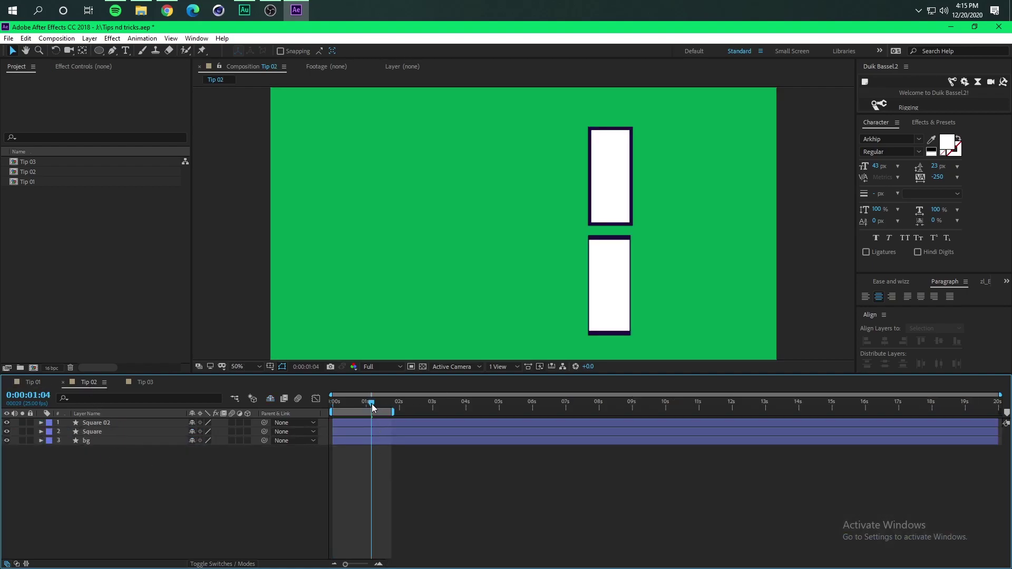
mouse_move(372, 403)
left_mouse_down()
mouse_move(339, 411)
mouse_move(368, 411)
left_mouse_up()
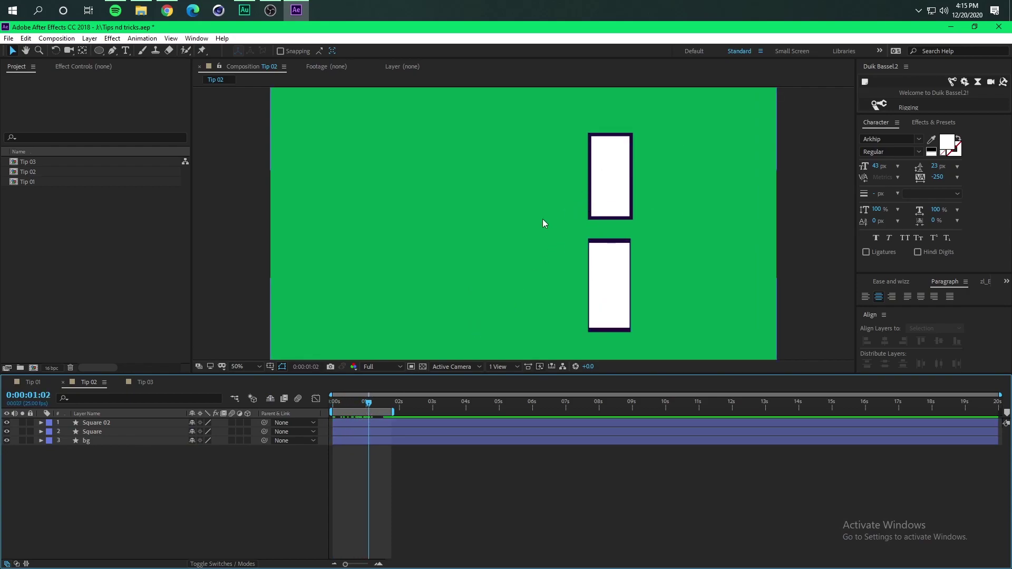
mouse_move(371, 406)
left_mouse_down()
mouse_move(337, 412)
mouse_move(373, 416)
left_mouse_up()
Inspect the Square, Square 02 and bg layers, preview from the start, then select the lower square
left_click(618, 261)
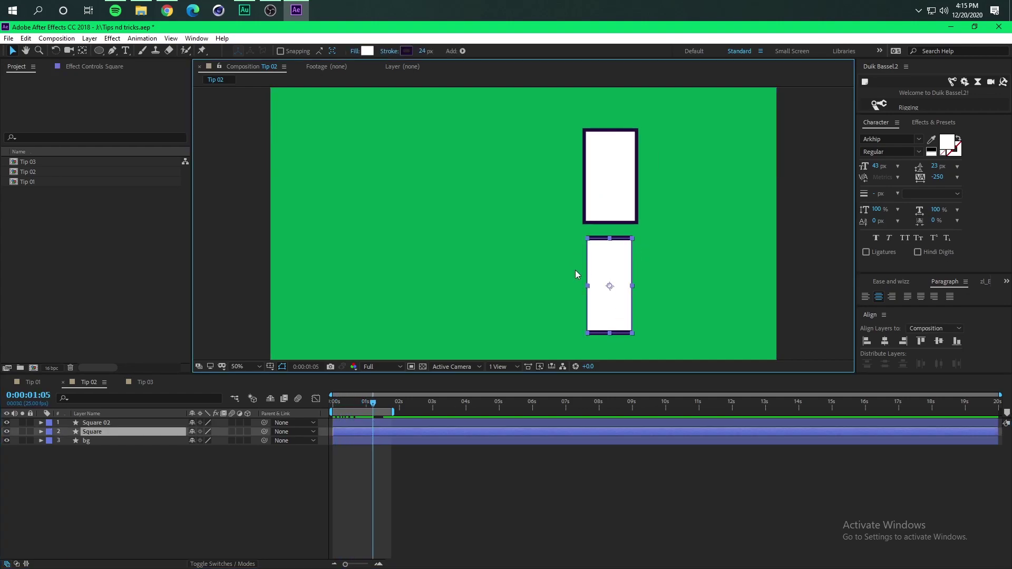
left_click(636, 454)
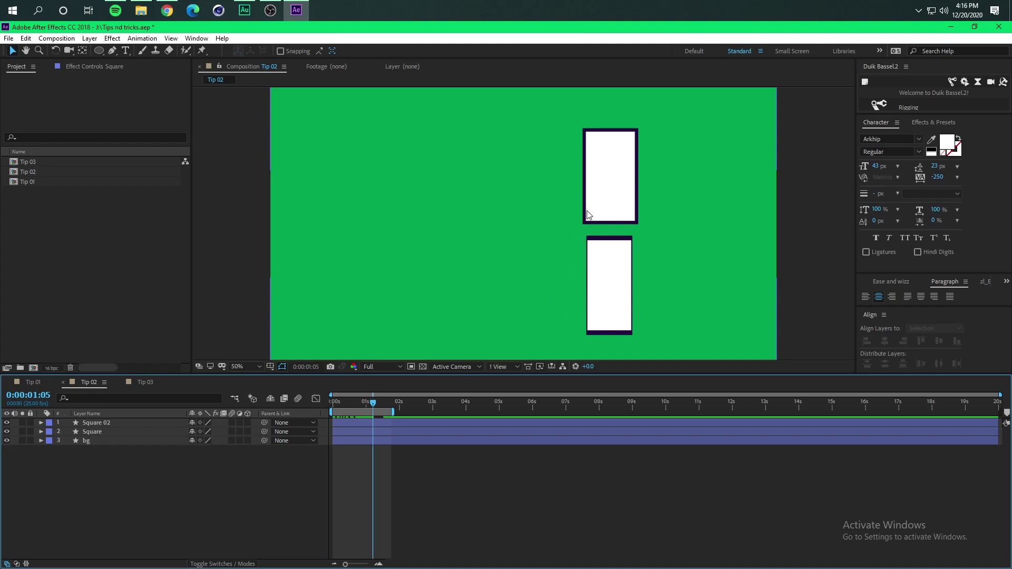
left_click(607, 175)
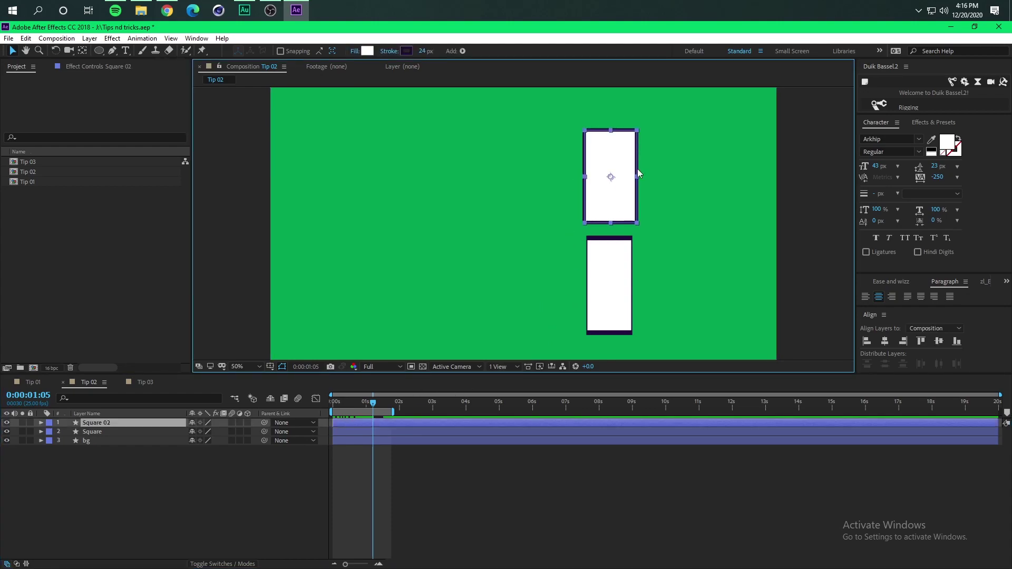
left_click(681, 174)
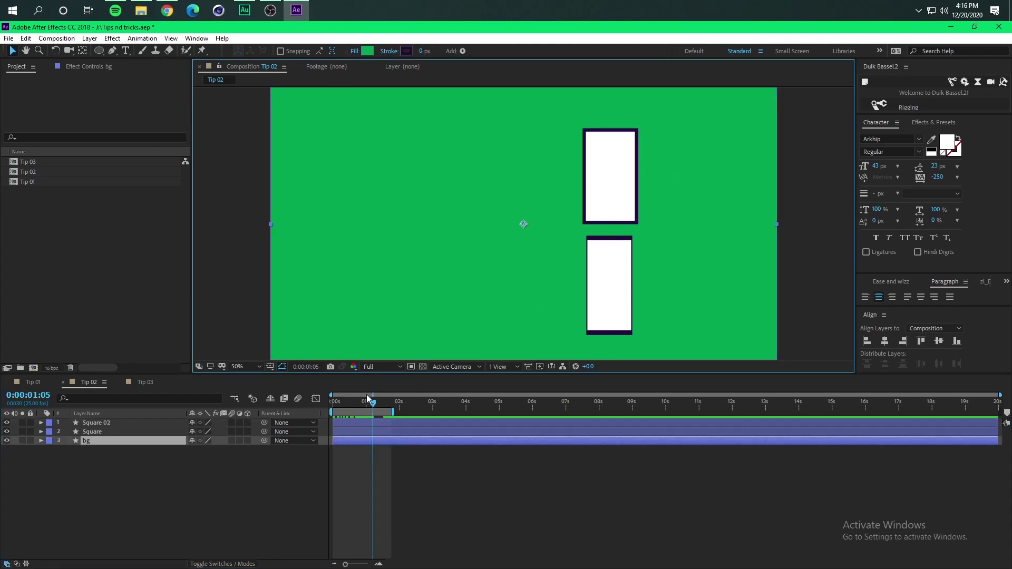
left_click_drag(366, 394, 312, 412)
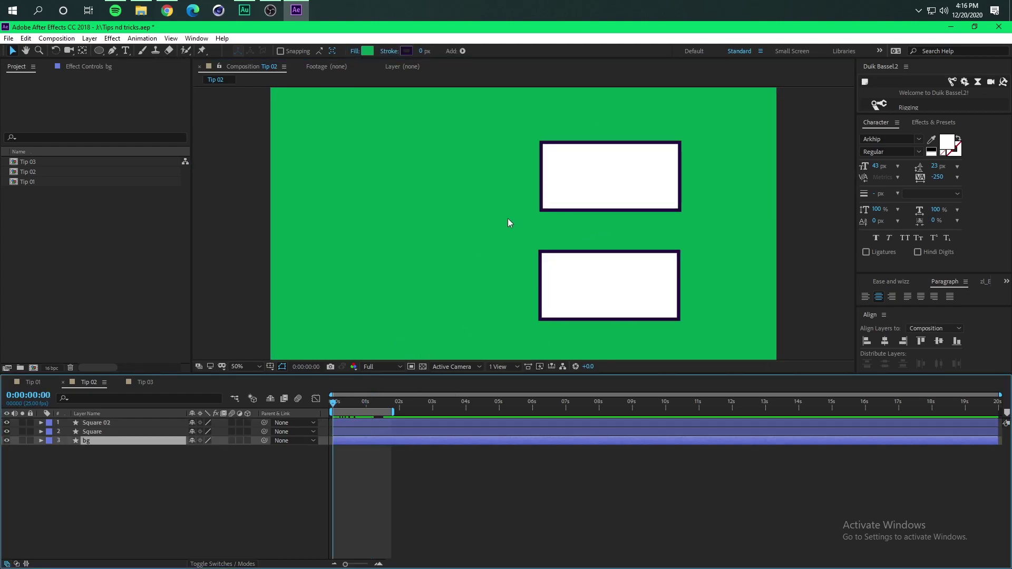
key("space")
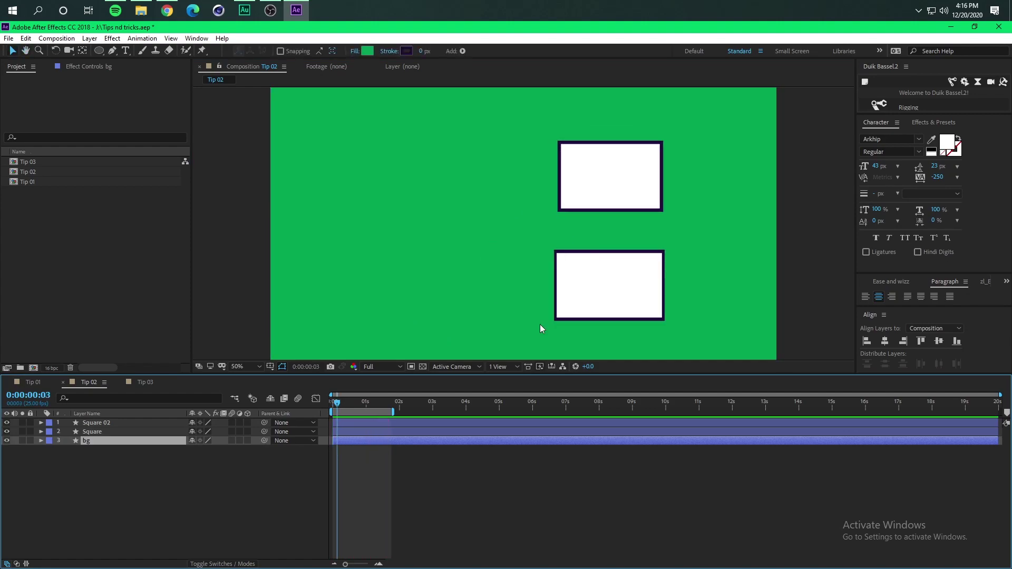
left_click_drag(346, 402, 370, 402)
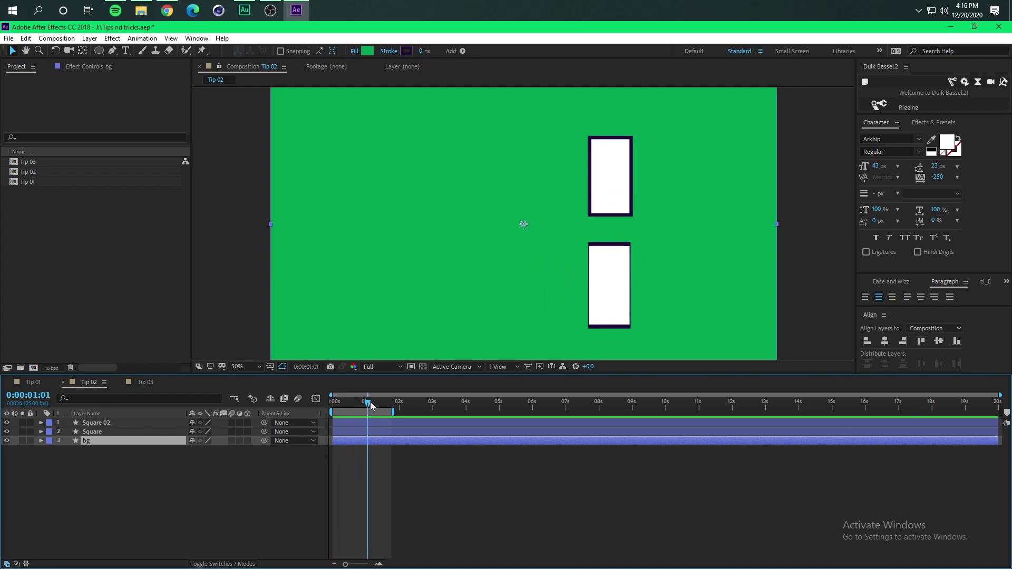
left_click(603, 292)
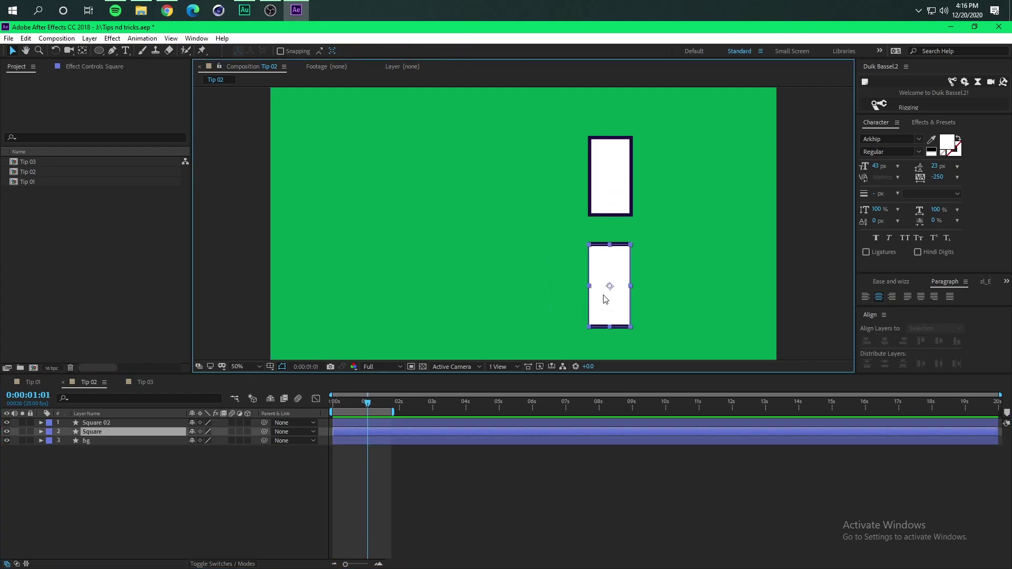
Duplicate the square as Square 03 on the left and select its Rectangle Path 1
key("ctrl+d")
left_click_drag(607, 287, 414, 190)
left_click(40, 433)
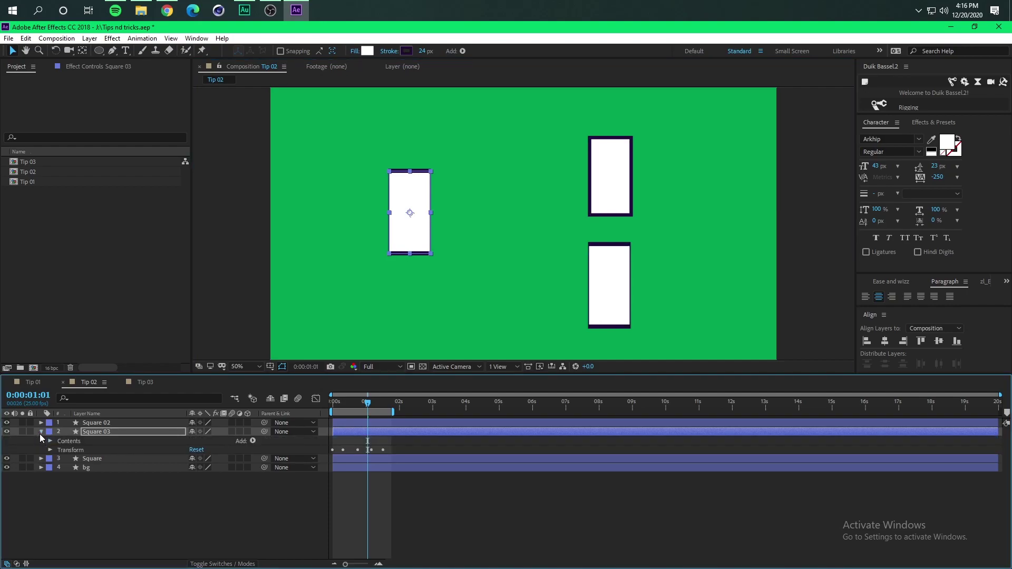
left_click(49, 441)
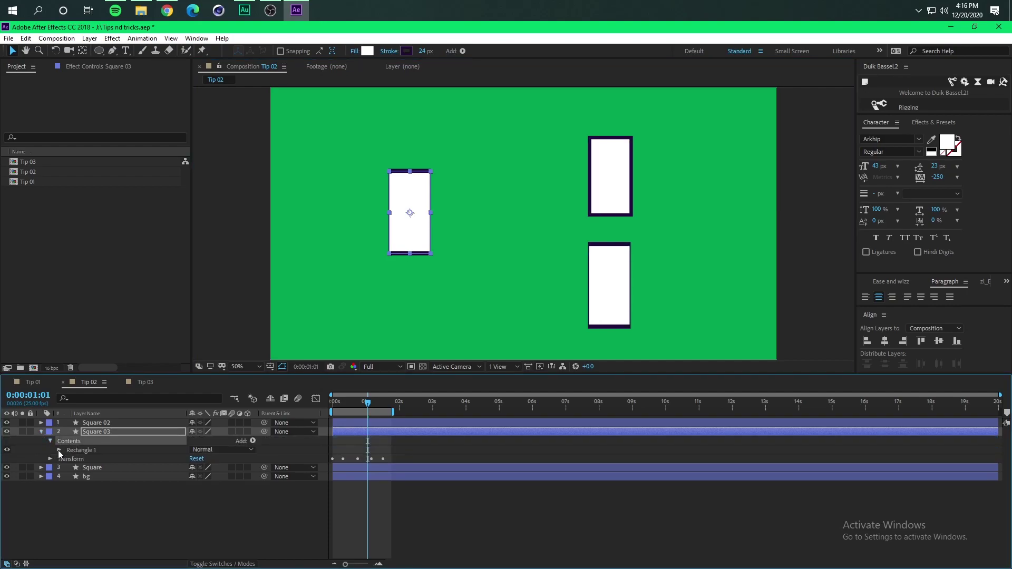
left_click(59, 450)
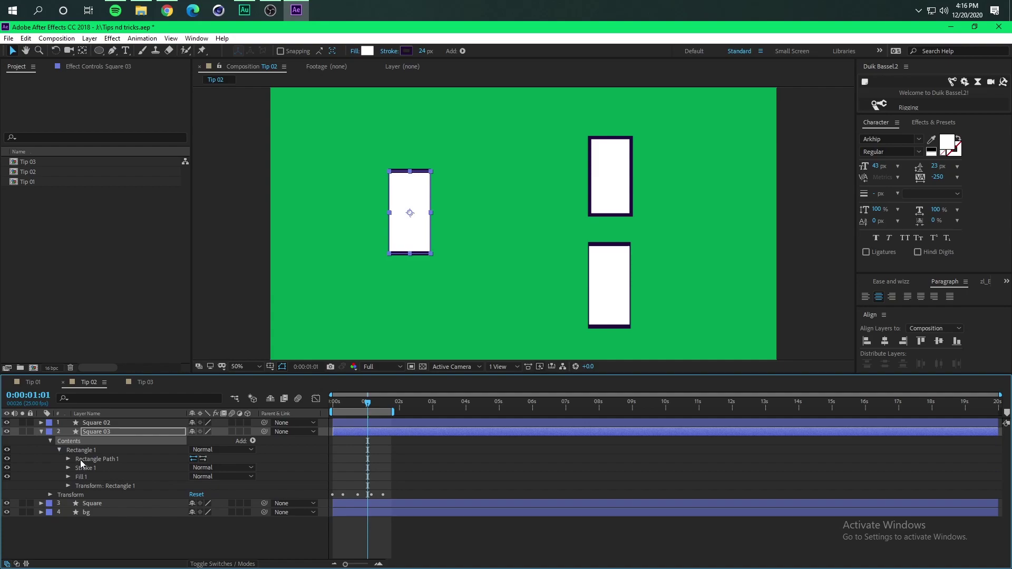
left_click(81, 460)
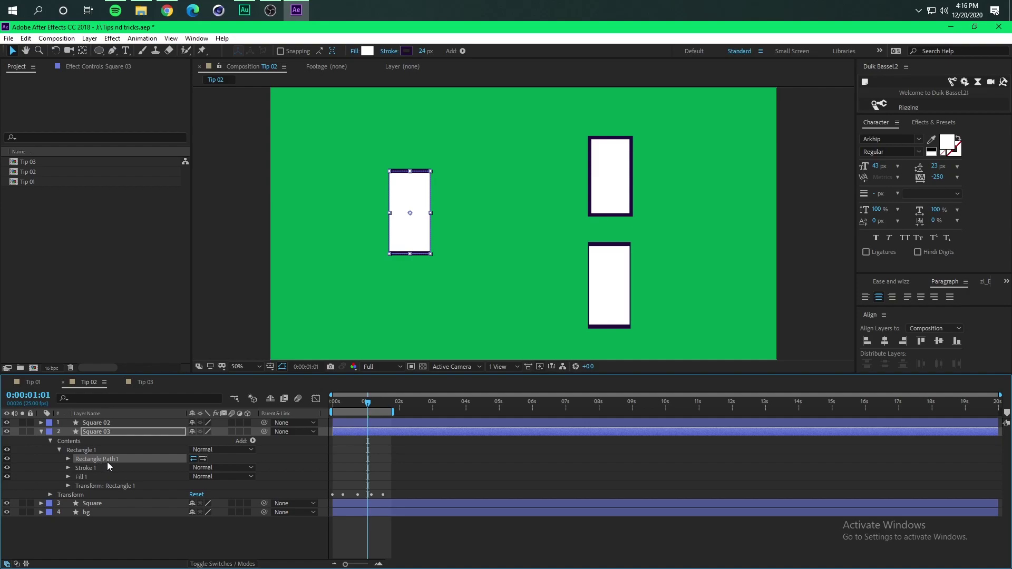
Group the rectangle path into Group 1, open the layer Transform, and return to 0:00
key("ctrl+g")
left_click(68, 461)
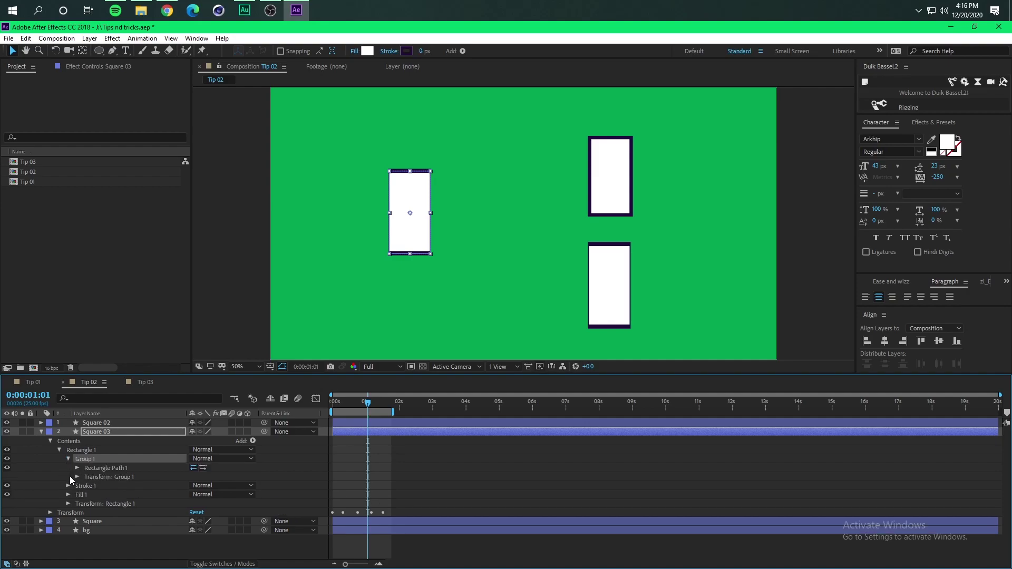
left_click(68, 504)
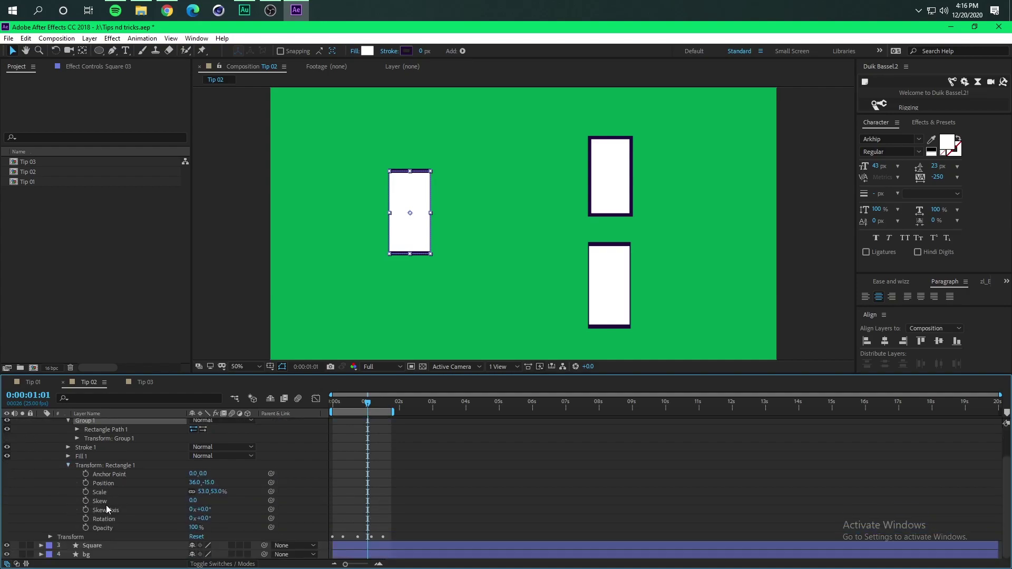
left_click(68, 465)
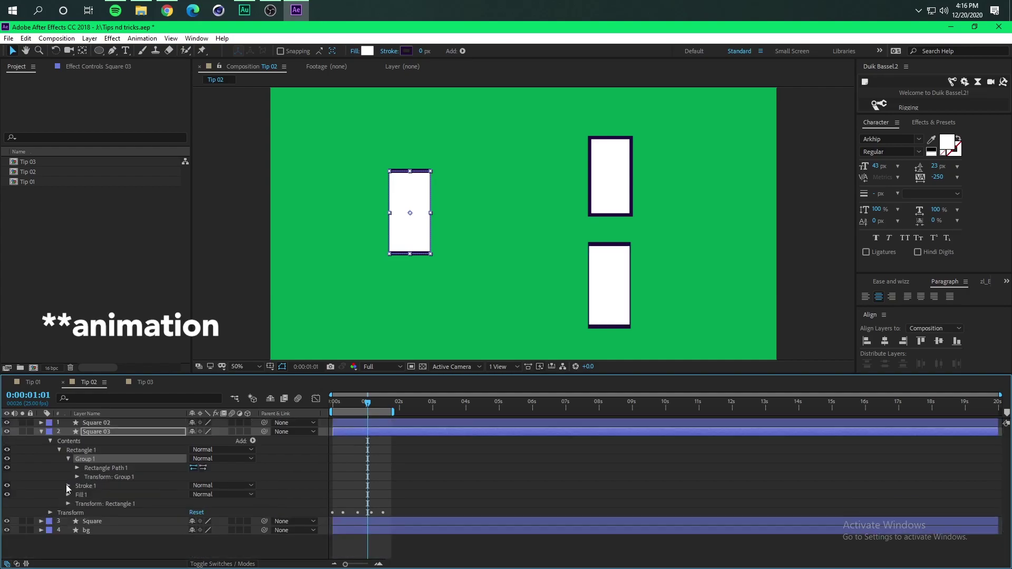
left_click(54, 515)
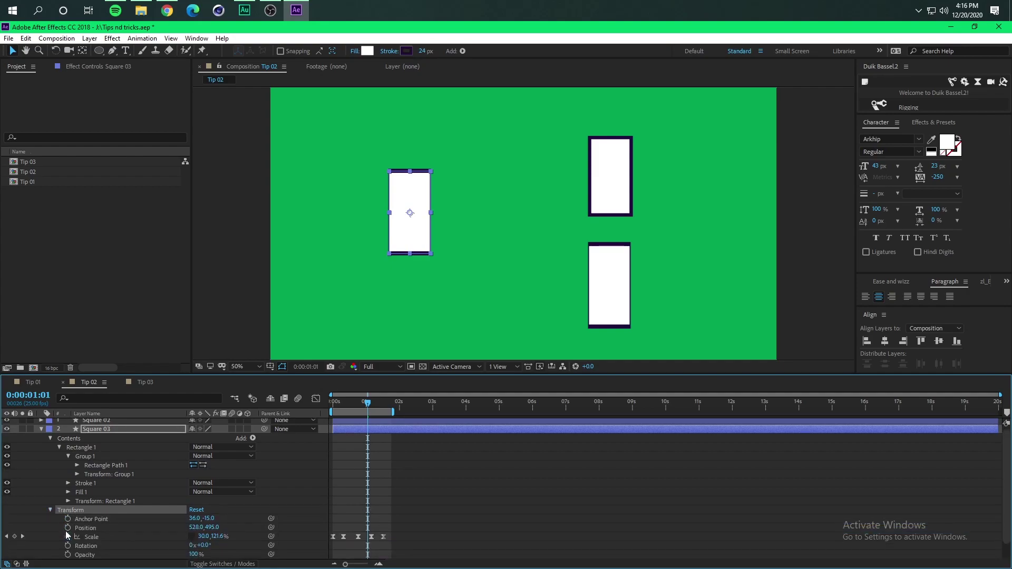
left_click_drag(364, 403, 322, 419)
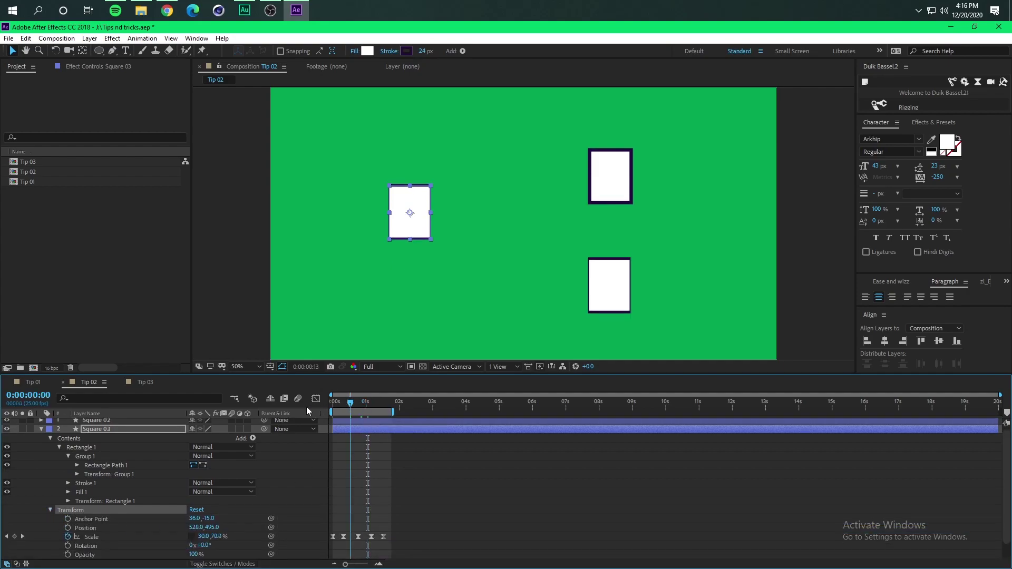
Remove the layer Scale keyframes and start a Scale stopwatch on Group 1's transform
left_click(68, 537)
left_click(96, 468)
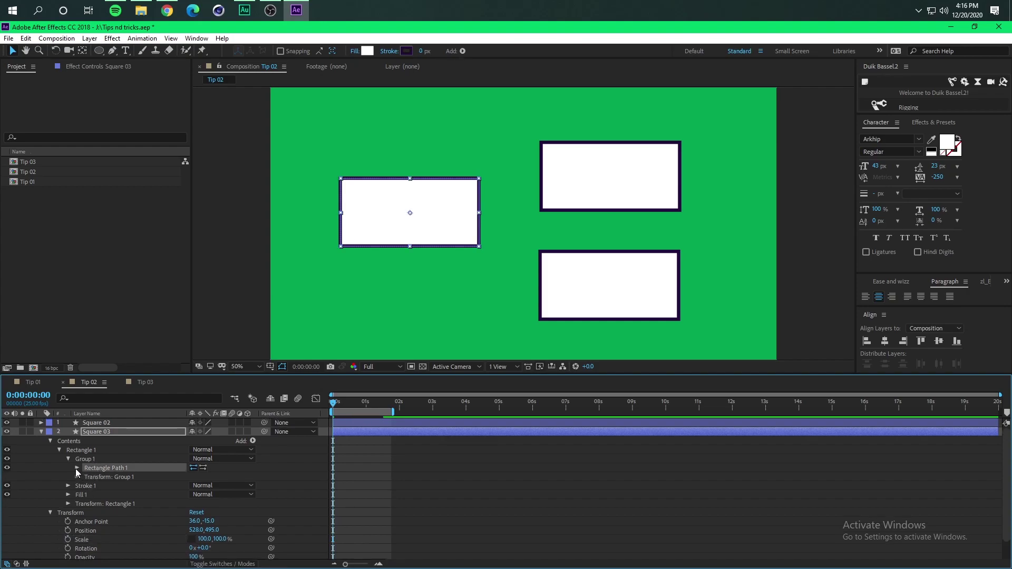
left_click(76, 468)
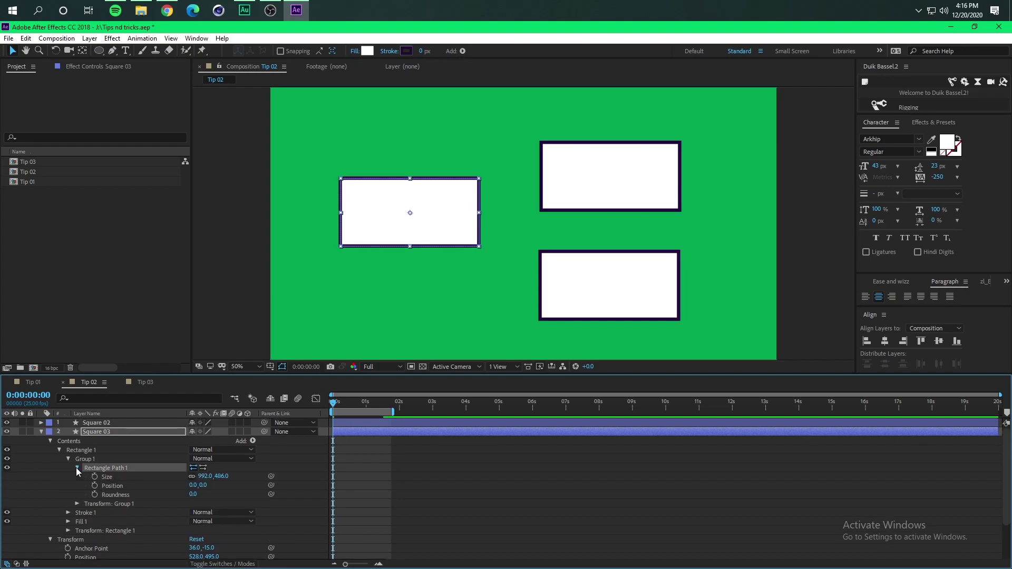
left_click(76, 469)
left_click(79, 477)
left_click(76, 477)
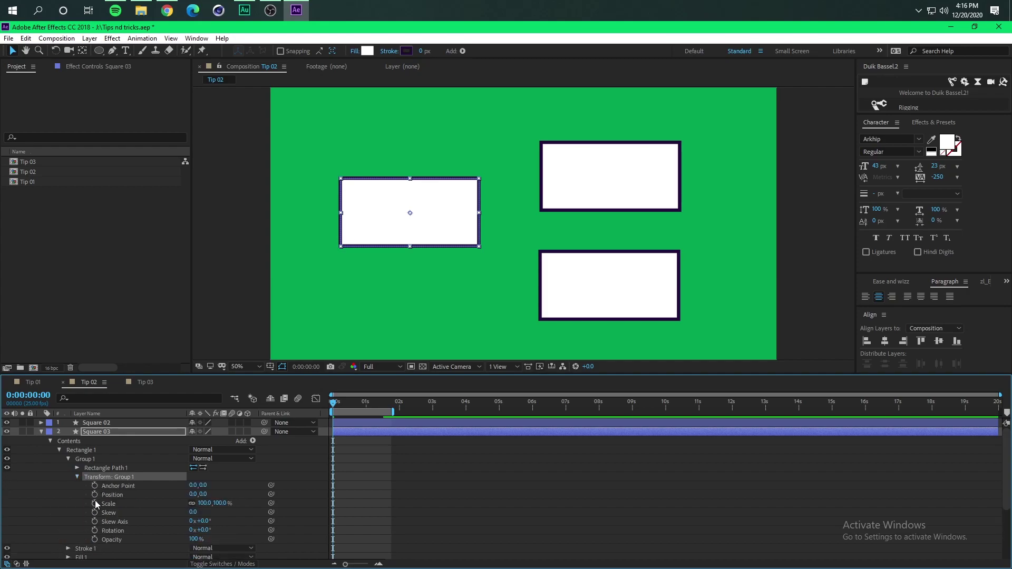
left_click(95, 503)
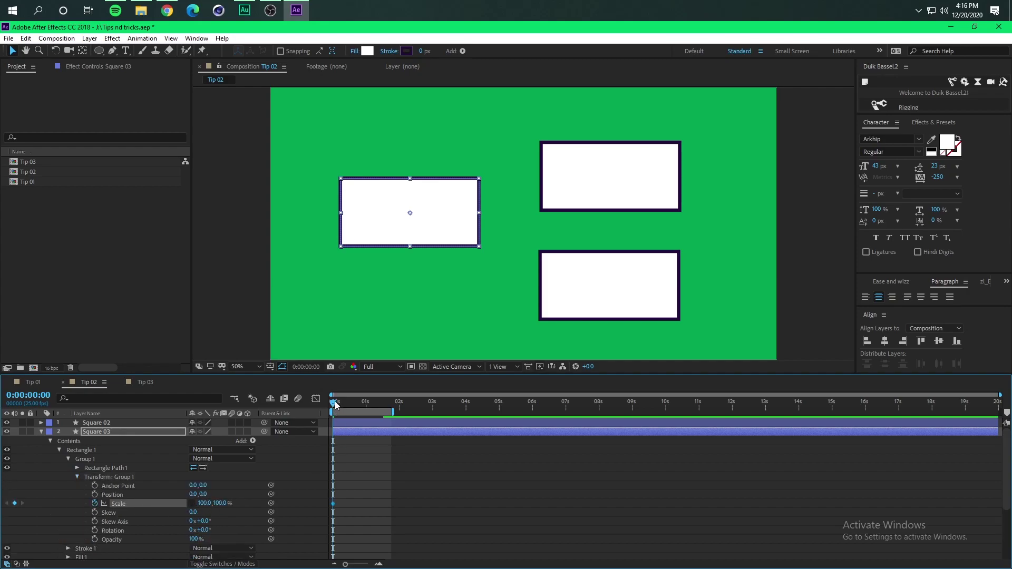
Keyframe Group 1 Scale: 21% wide at frame 10, later 67% wide by 244% tall
left_click_drag(335, 404, 346, 404)
left_click_drag(203, 504, 168, 506)
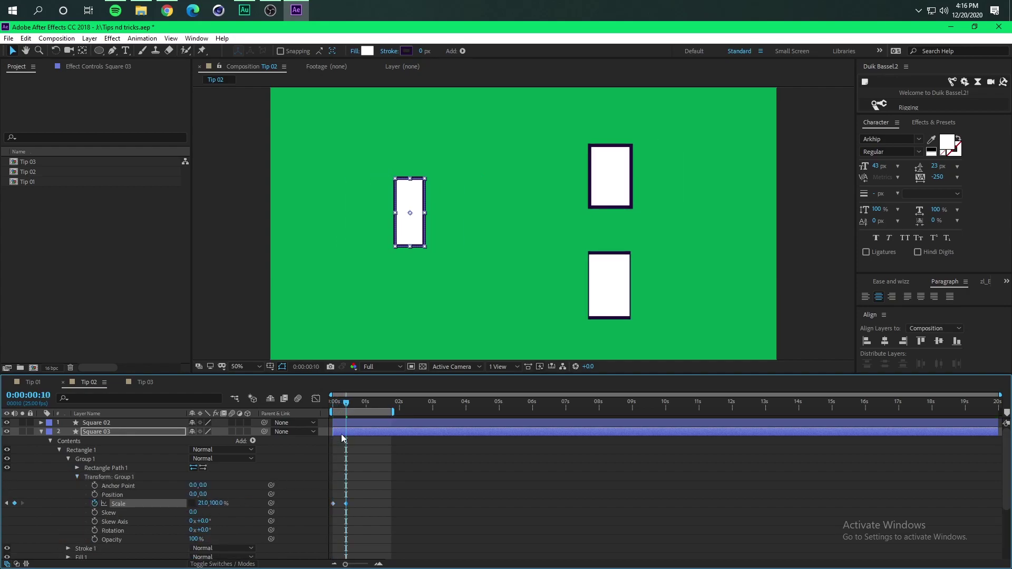
left_click_drag(347, 403, 373, 404)
mouse_move(217, 504)
left_mouse_down()
mouse_move(207, 503)
mouse_move(234, 503)
left_mouse_up()
left_click_drag(382, 406, 388, 405)
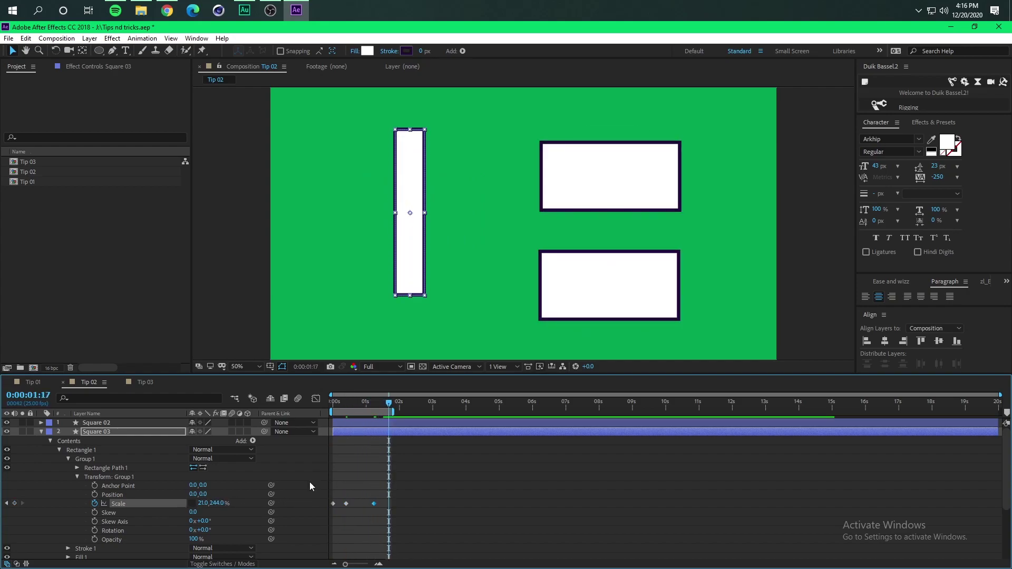
left_click_drag(203, 503, 237, 512)
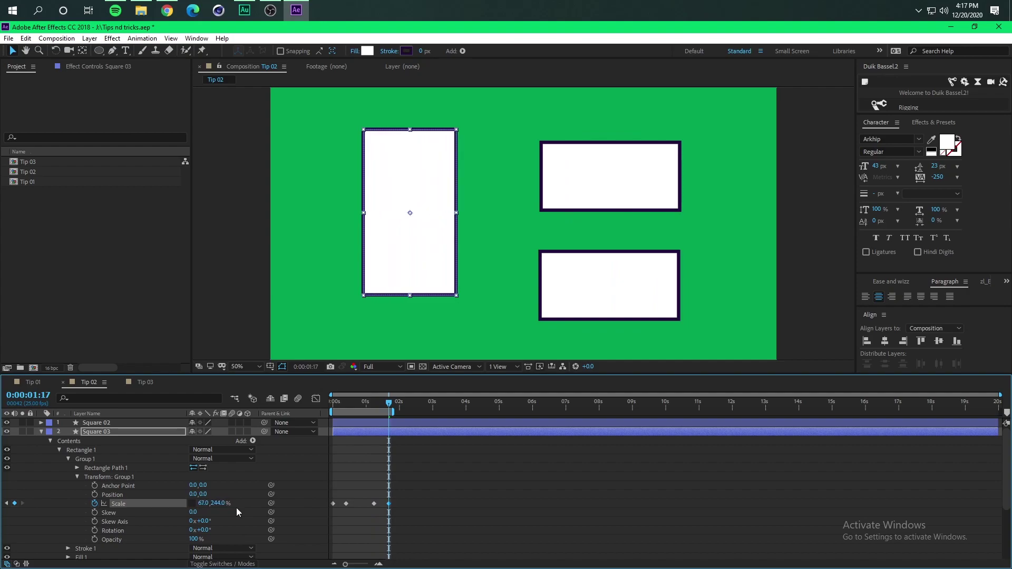
Preview the squash-and-stretch from the start and collapse Square 03's properties
key("Home")
left_click(346, 461)
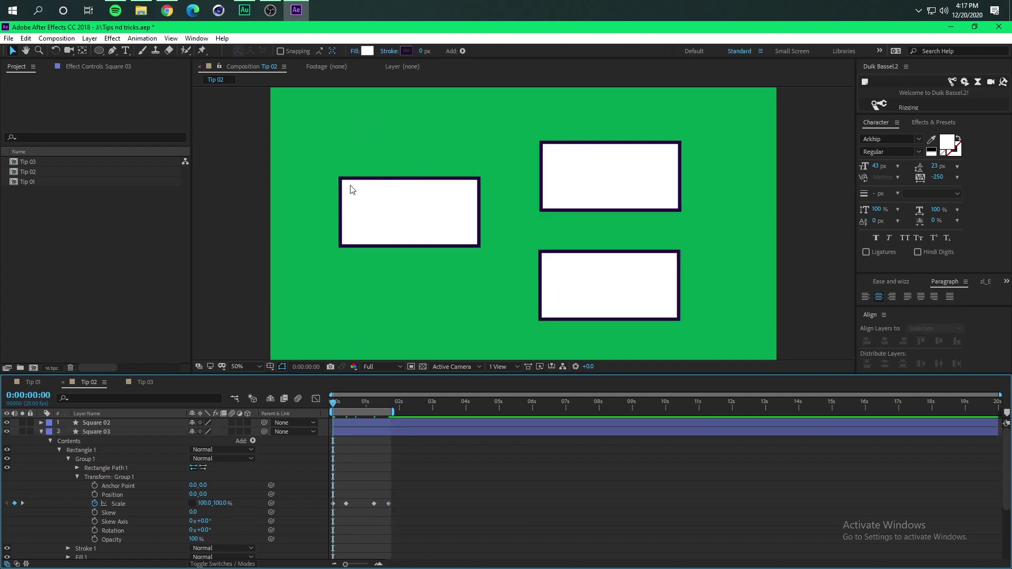
key("space")
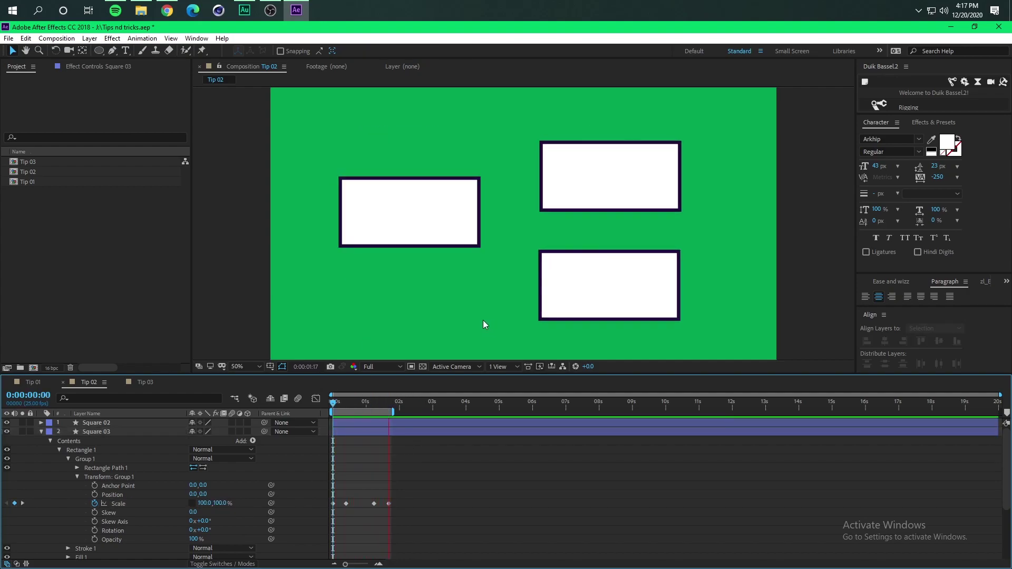
key("space")
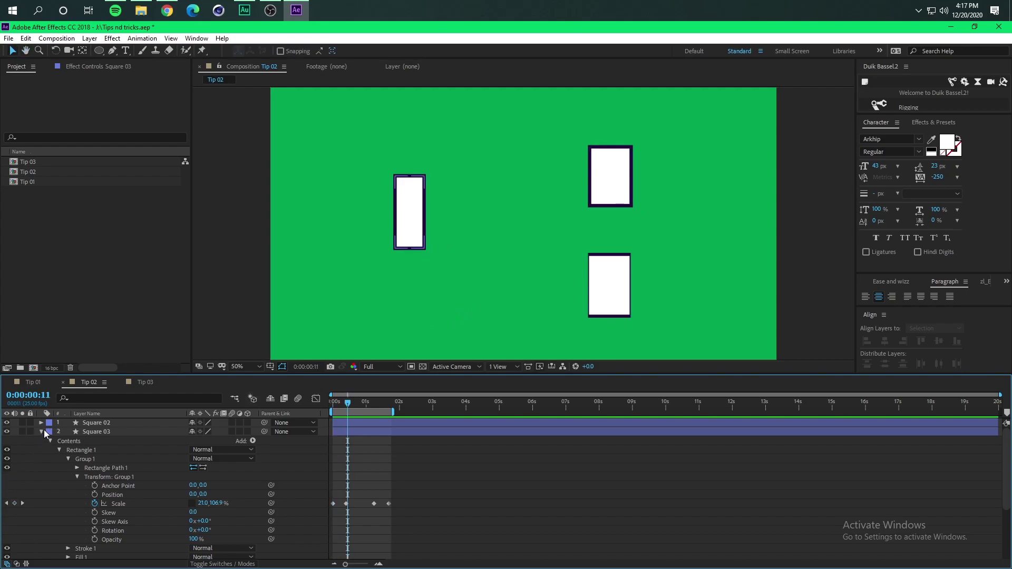
left_click(42, 431)
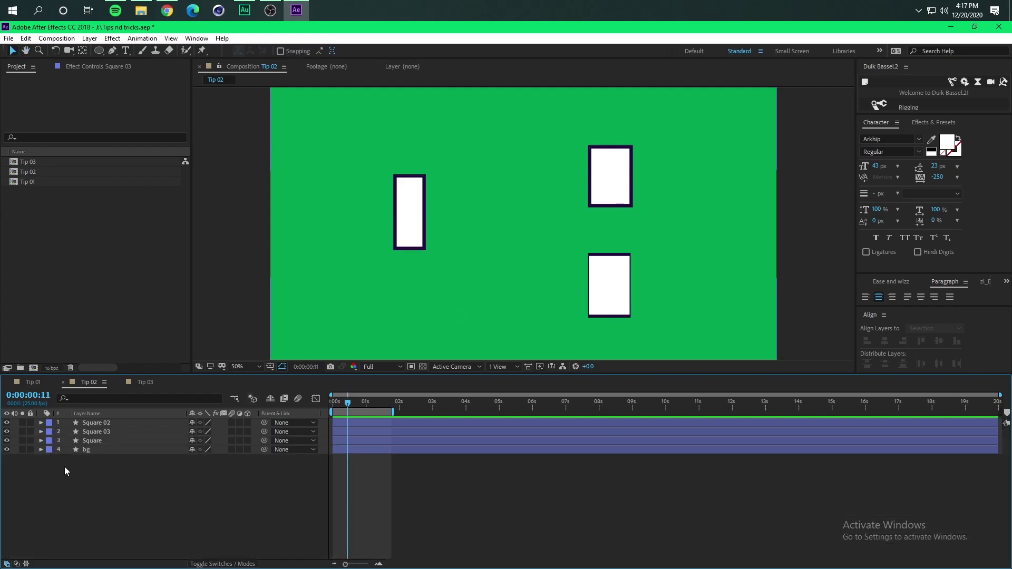
Switch to the Tip 03 composition, pan it into view and preview the arrow animation
left_click(148, 384)
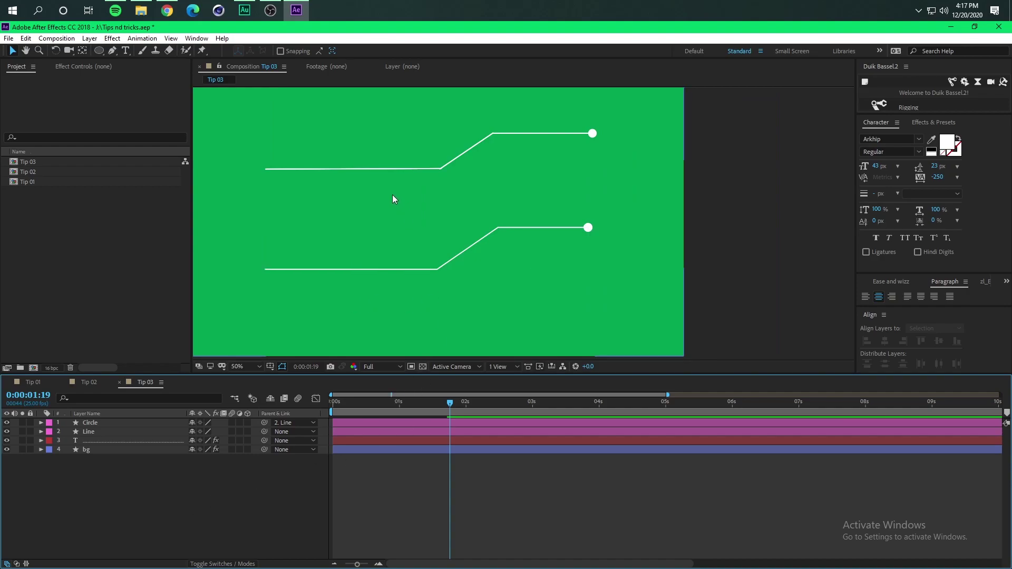
key("h")
left_click_drag(393, 199, 440, 218)
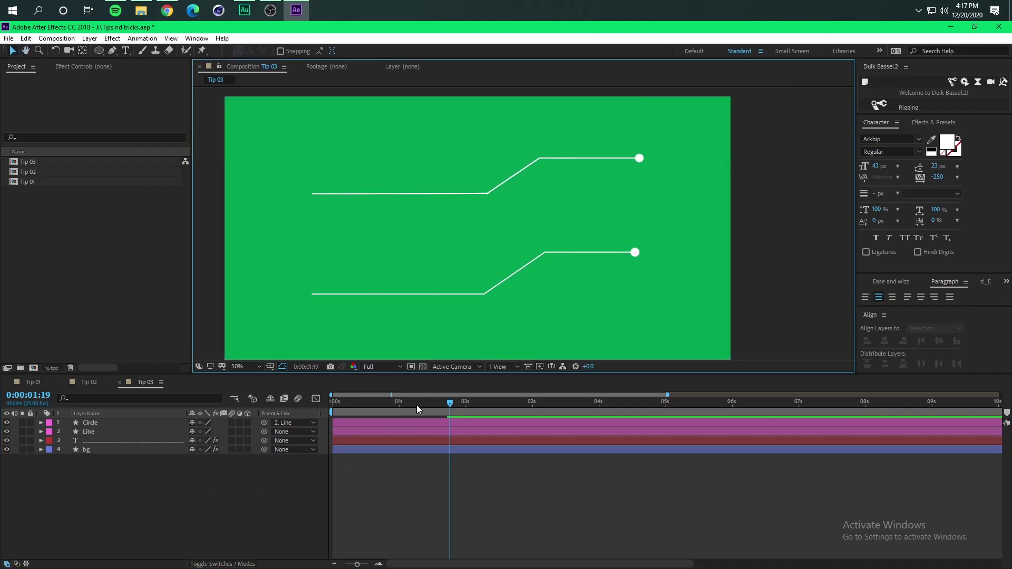
left_click(333, 403)
key("space")
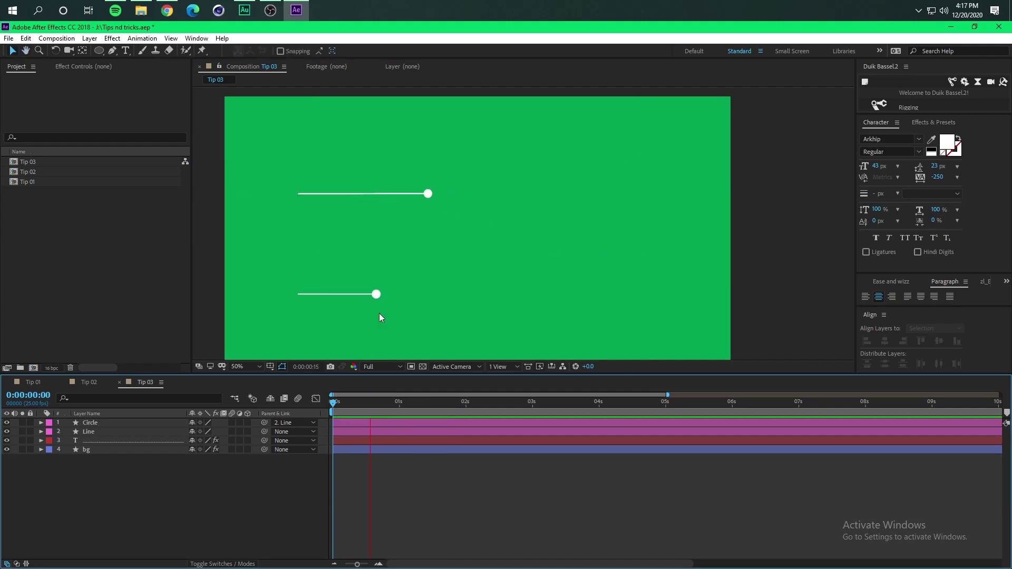
key("space")
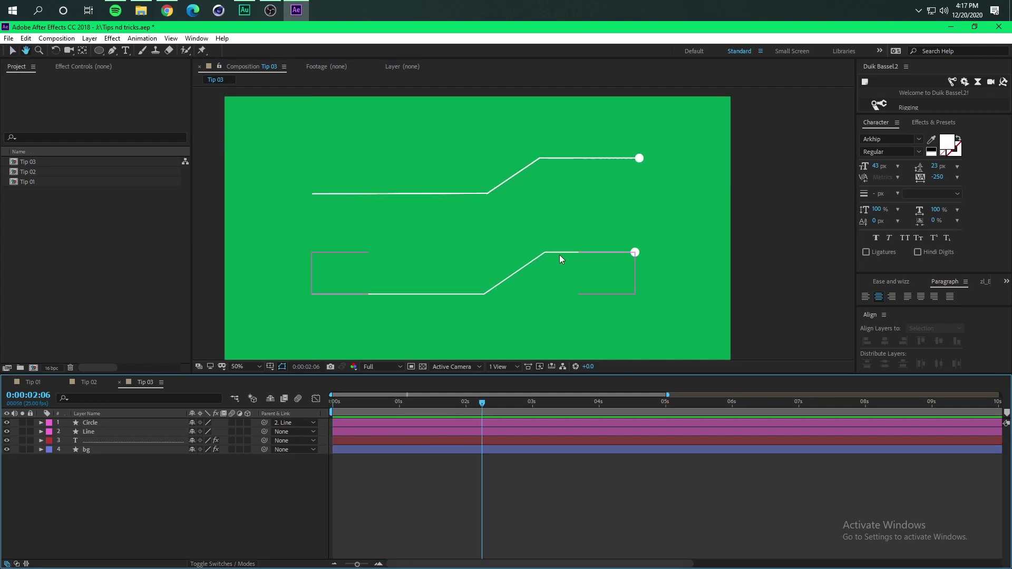
Drag the top path arrow's upper mask vertex higher and preview the reshaped line
left_click(466, 194)
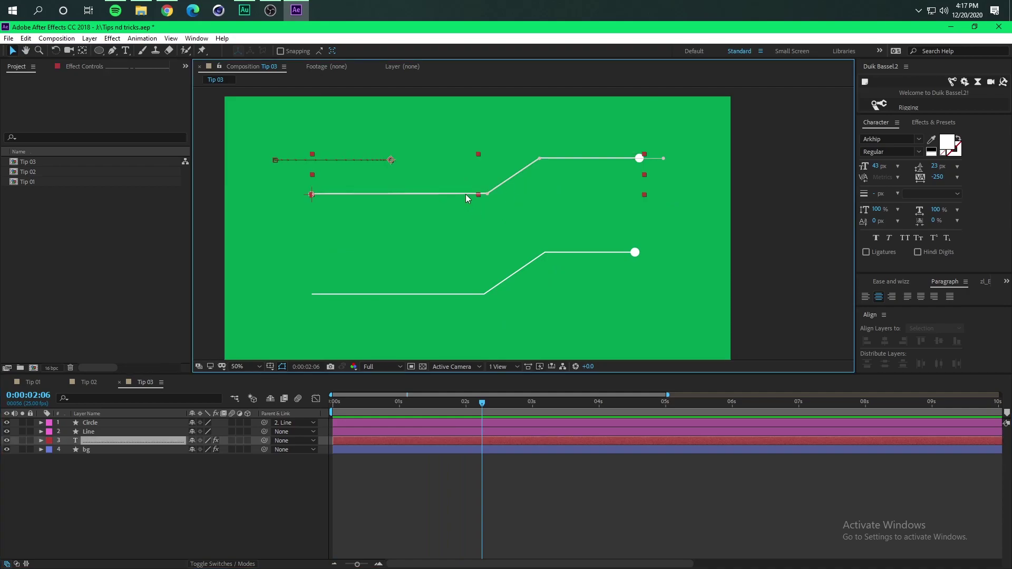
left_click(539, 158)
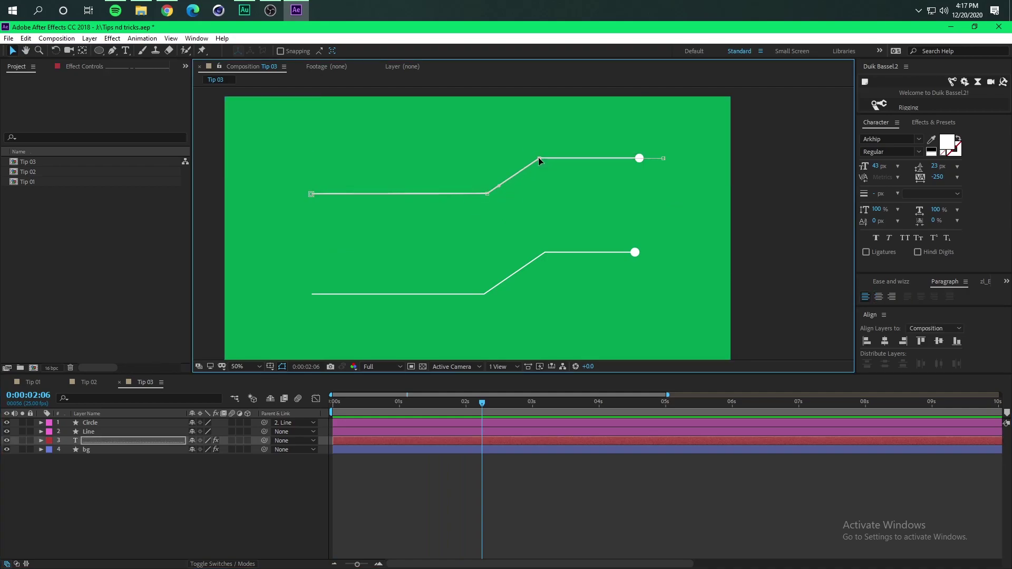
left_click_drag(539, 158, 551, 130)
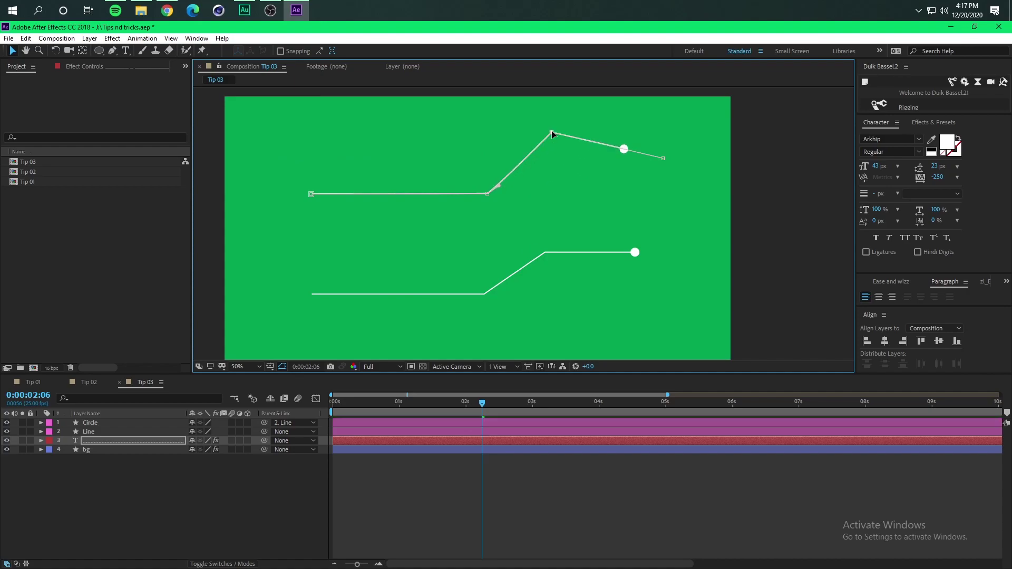
key("space")
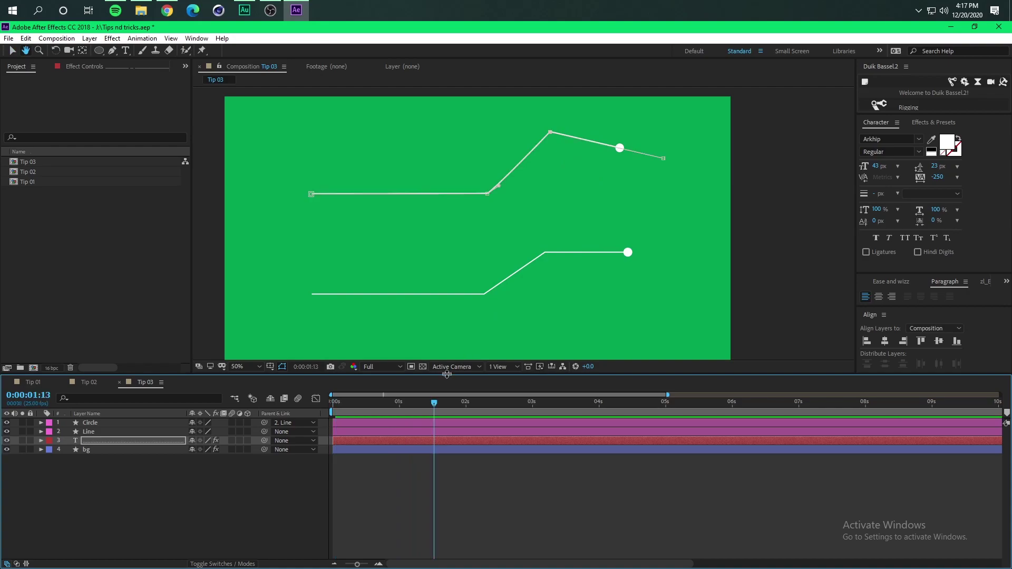
key("space")
Reveal the Line and Circle keyframed properties and move the time to 0:00:01:23
key("u")
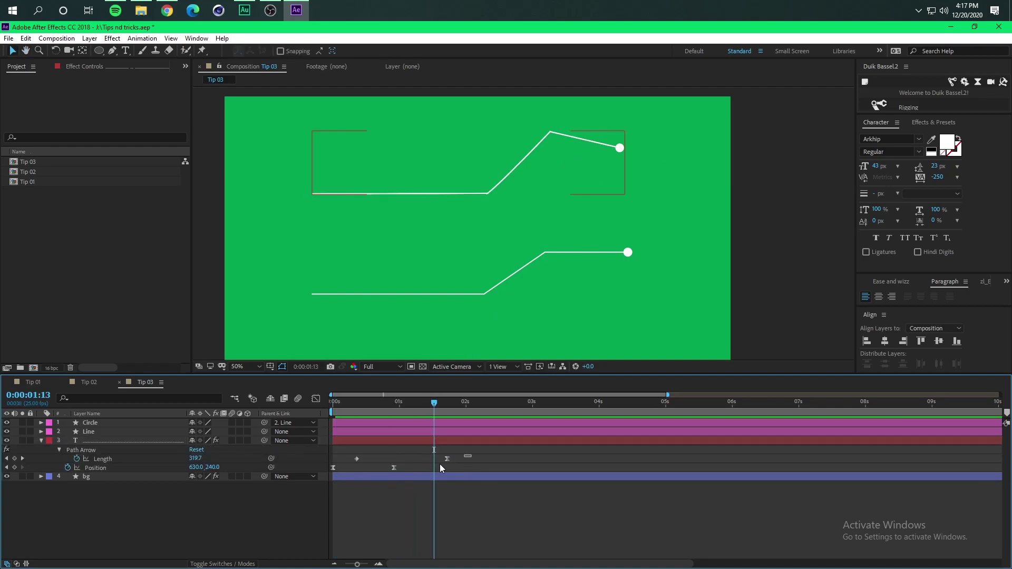
left_click(439, 464)
left_click(388, 518)
left_click(366, 443)
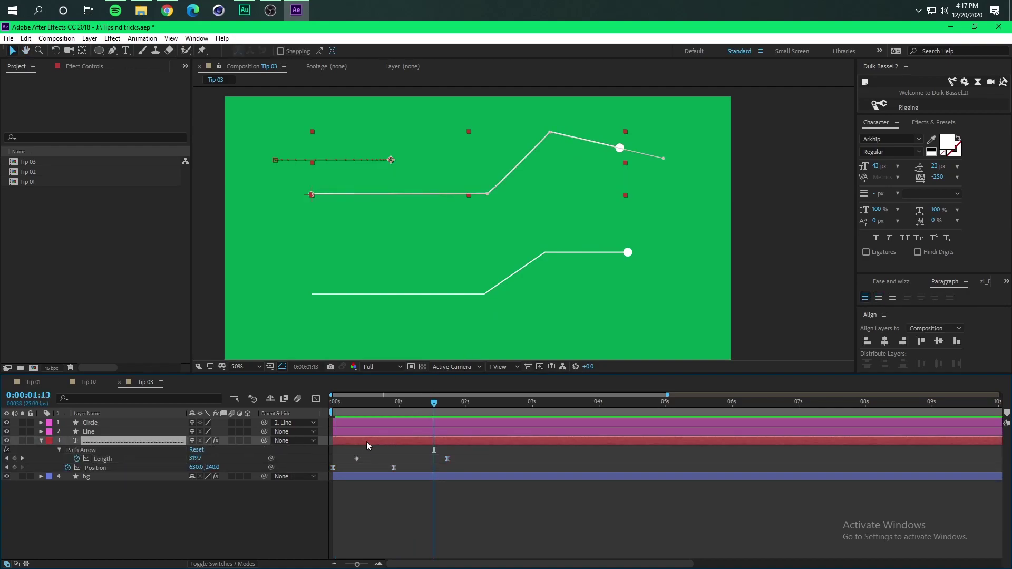
left_click(368, 430)
left_click(383, 422, "shift")
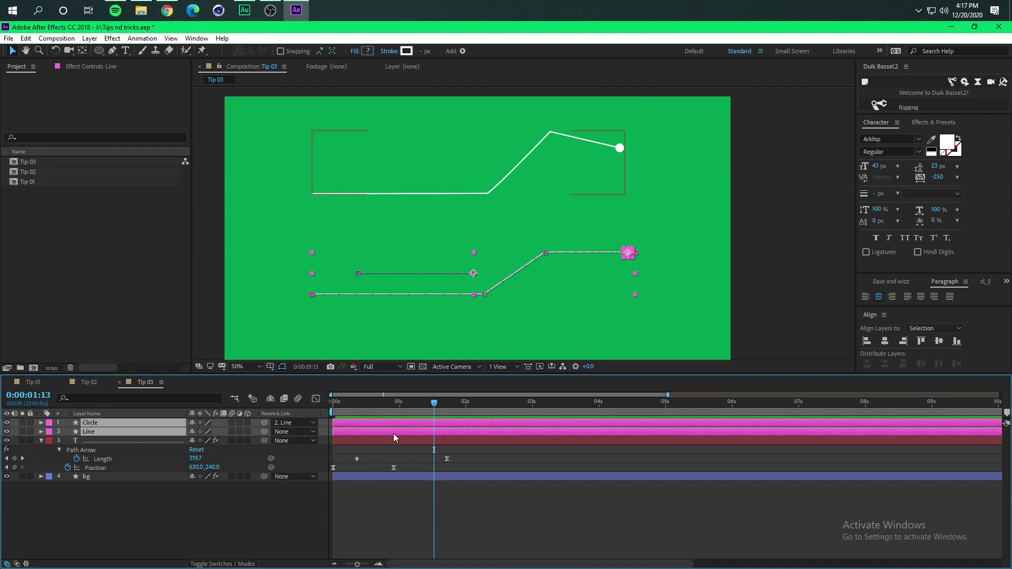
key("u")
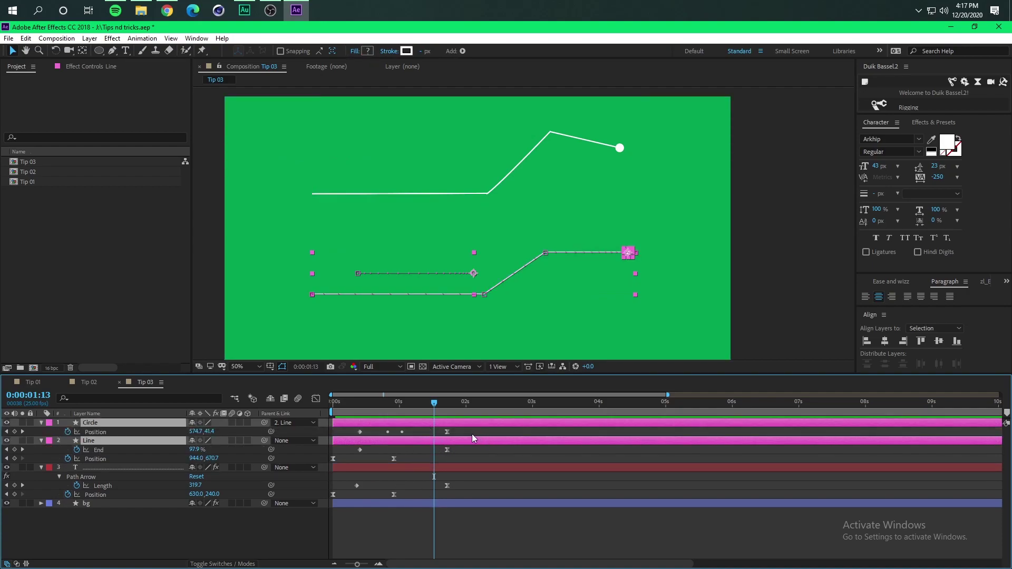
left_click(472, 435)
left_click_drag(435, 407, 461, 416)
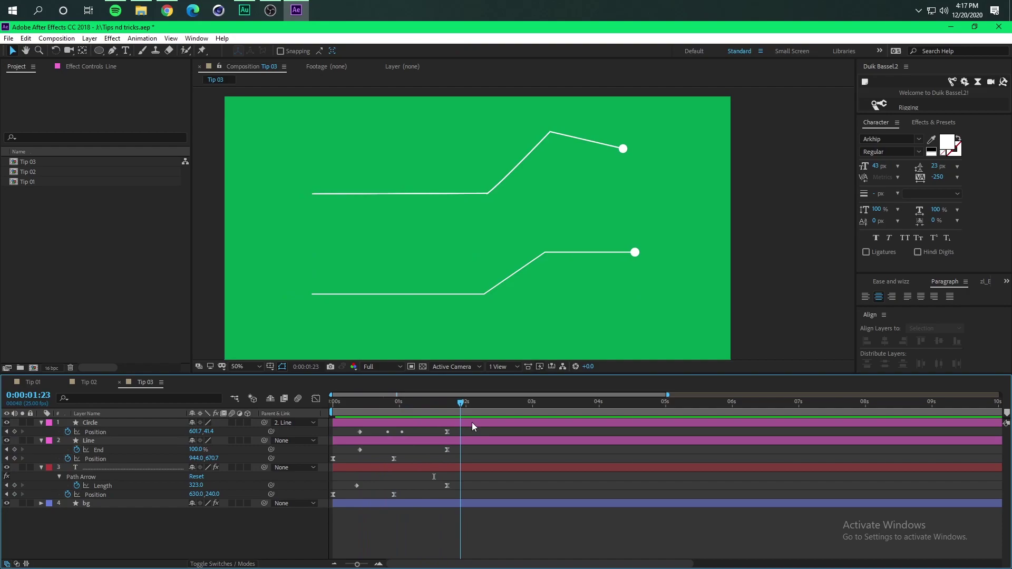
left_click(486, 422)
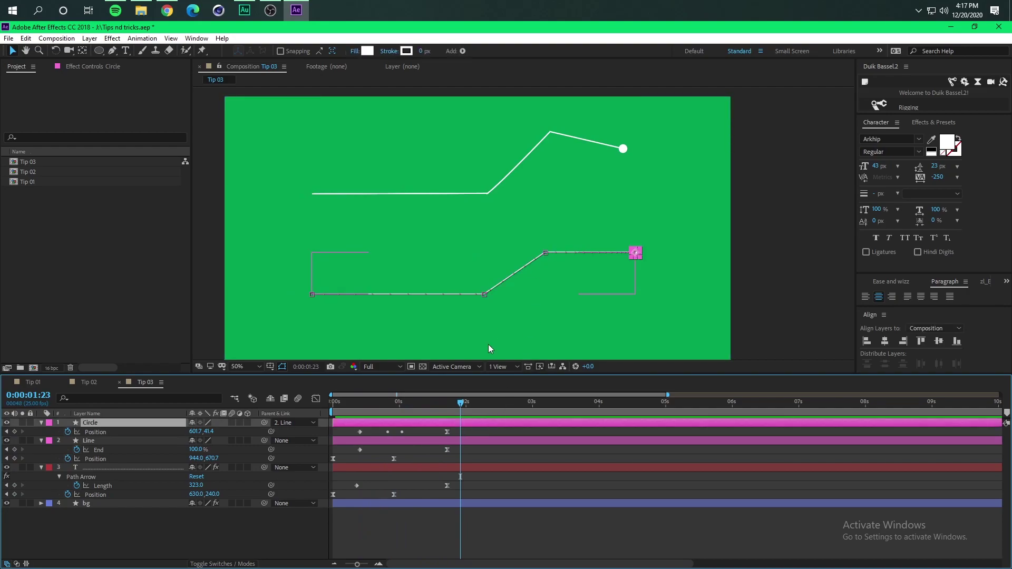
left_click(480, 432)
left_click(480, 438)
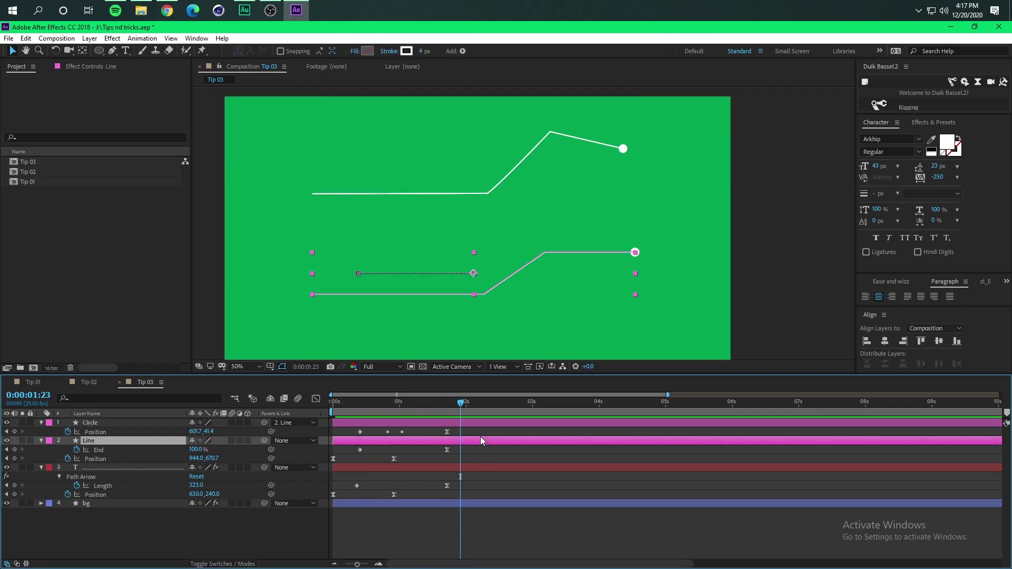
Raise the lower line's middle bend point and scrub the animation to check it
left_click(546, 252)
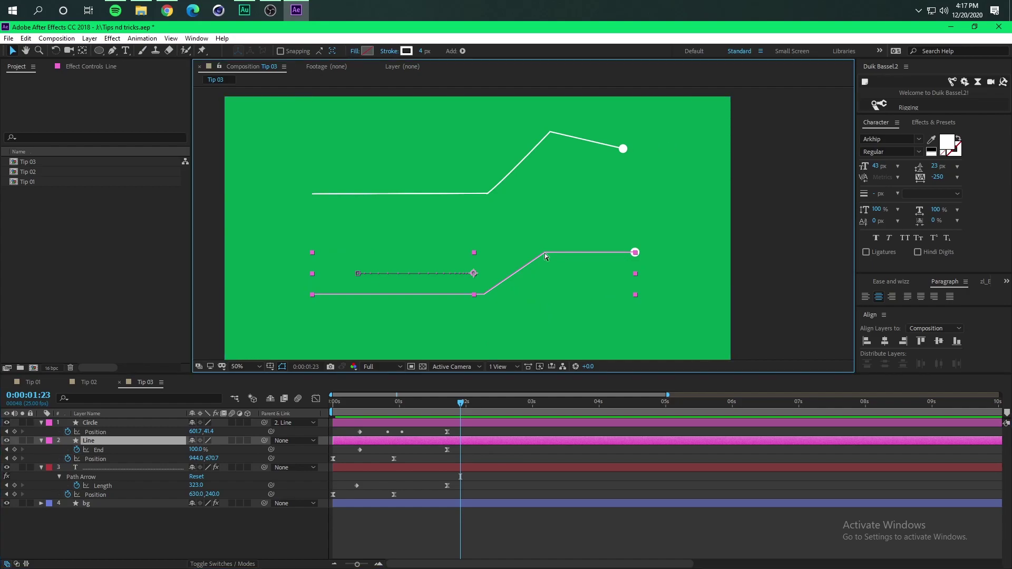
double_click(543, 254)
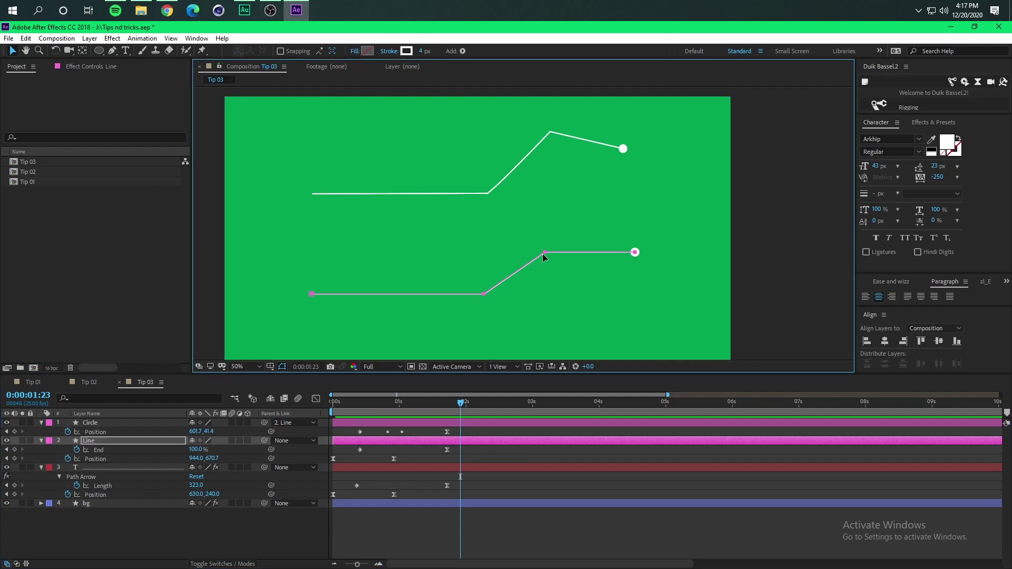
left_click_drag(544, 252, 544, 231)
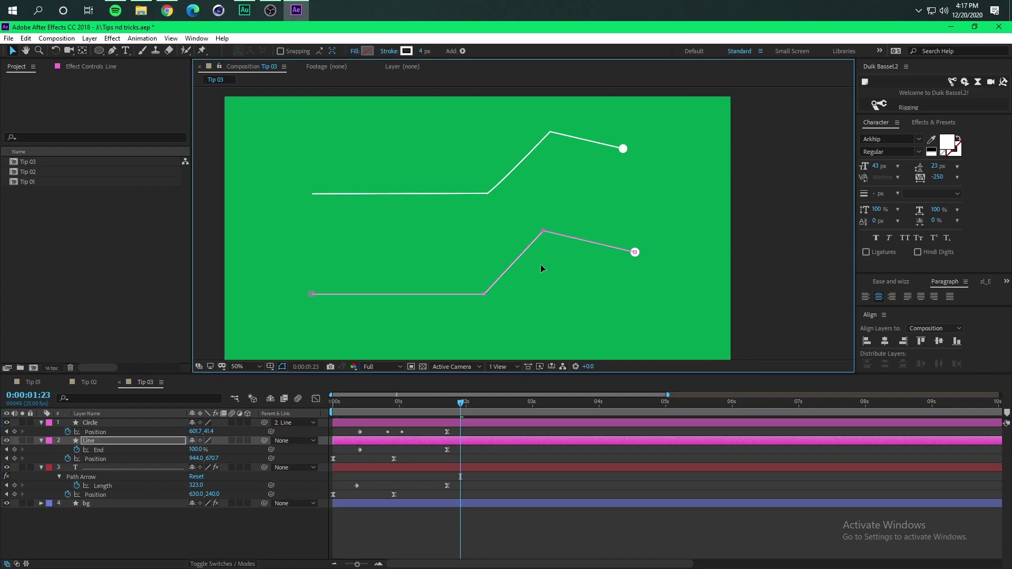
left_click(496, 432)
mouse_move(465, 403)
left_mouse_down()
mouse_move(378, 400)
mouse_move(438, 400)
left_mouse_up()
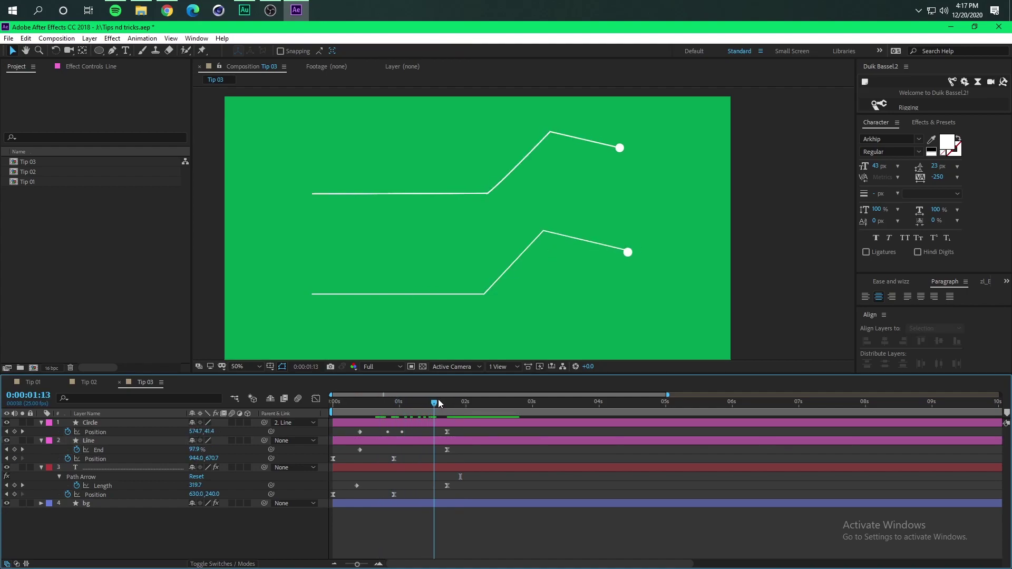
Raise the Circle's middle motion-path point to match, play it back, and collapse the properties
left_click(437, 421)
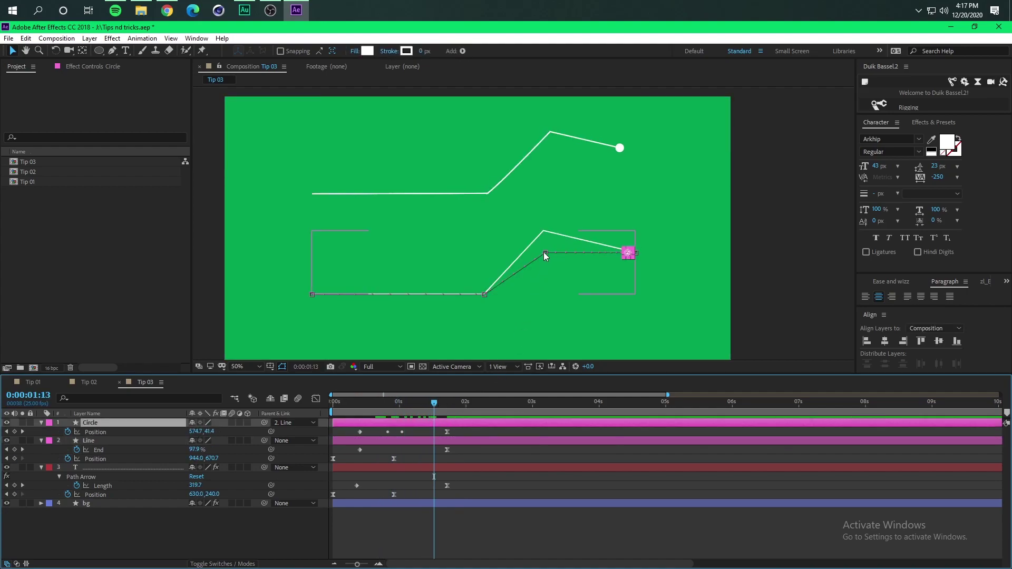
left_click_drag(543, 252, 543, 230)
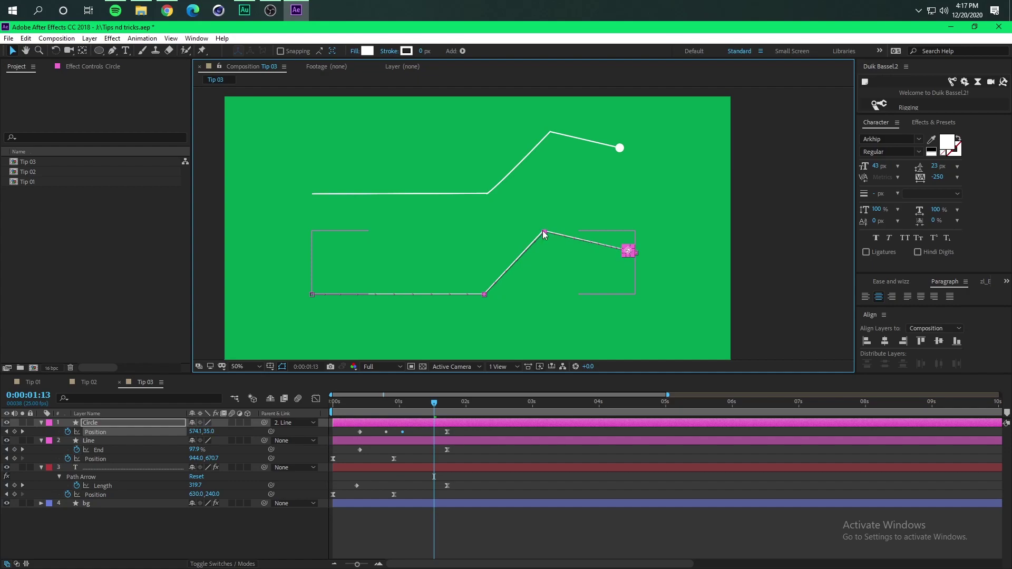
left_click(465, 428)
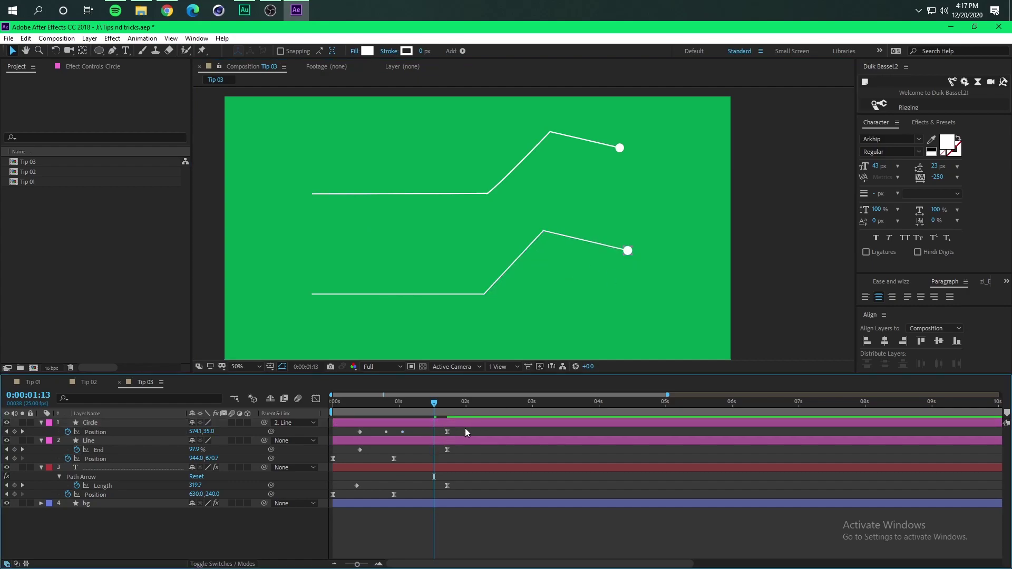
key("space")
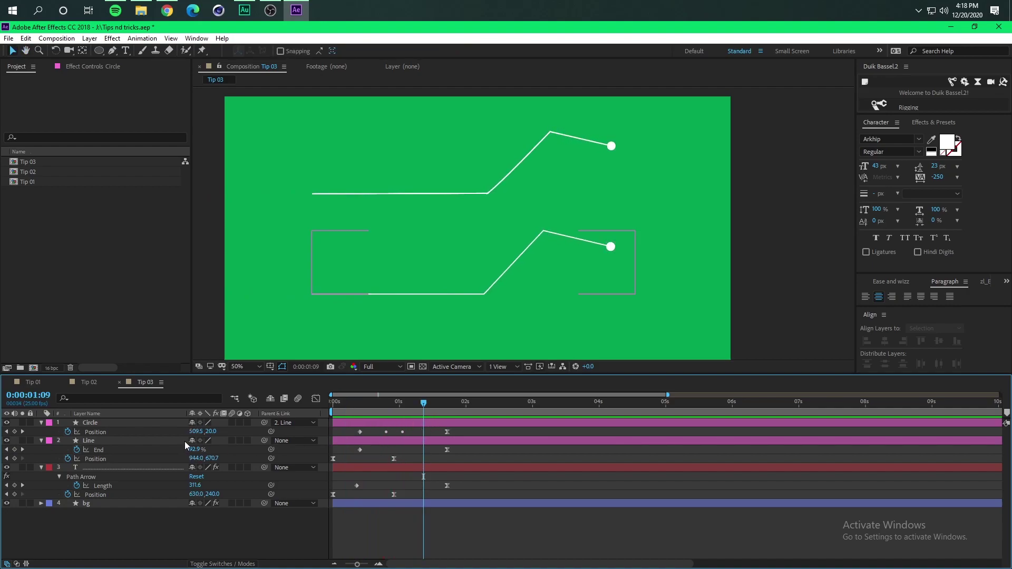
left_click(88, 439)
left_click(92, 420, "shift")
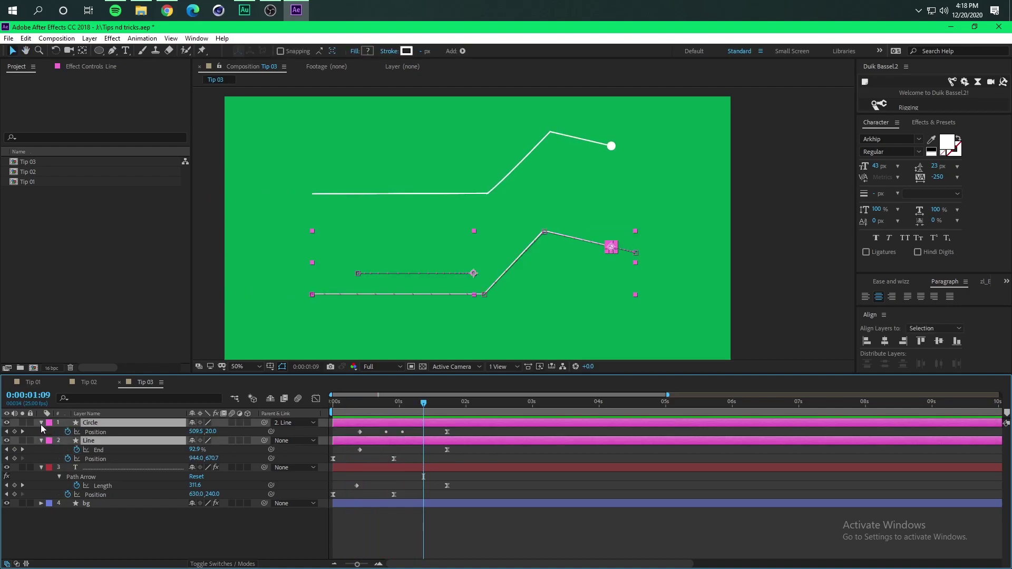
left_click(40, 423)
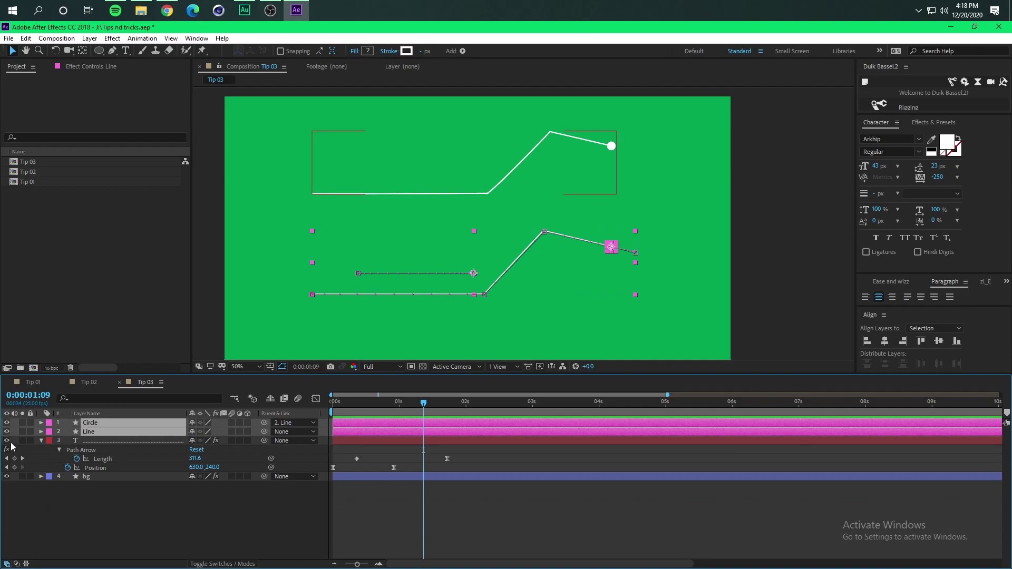
Collapse the Path Arrow properties and hide the Circle and Line layers
left_click(41, 441)
left_click(57, 483)
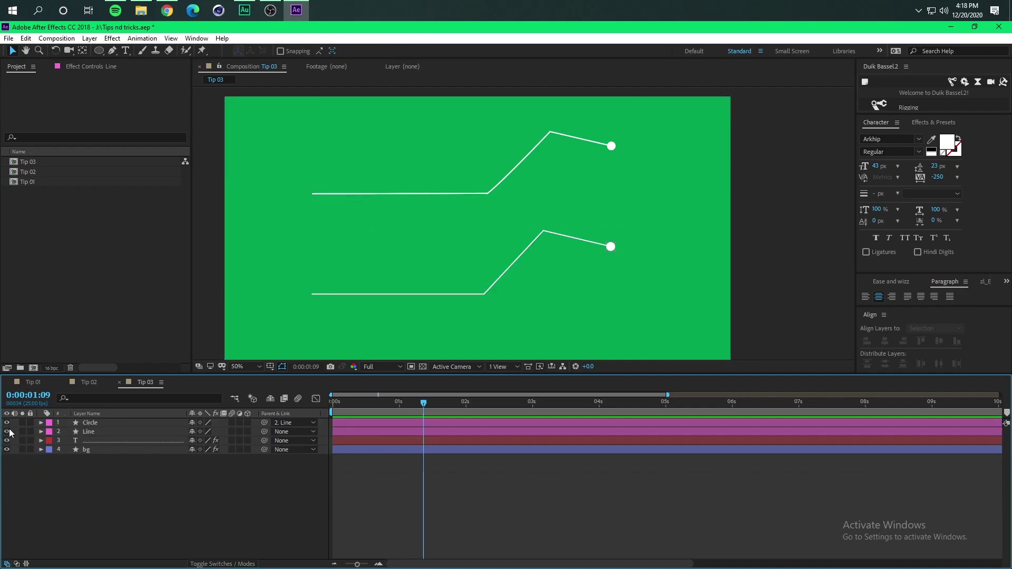
key("ctrl+z")
key("ctrl+shift+z")
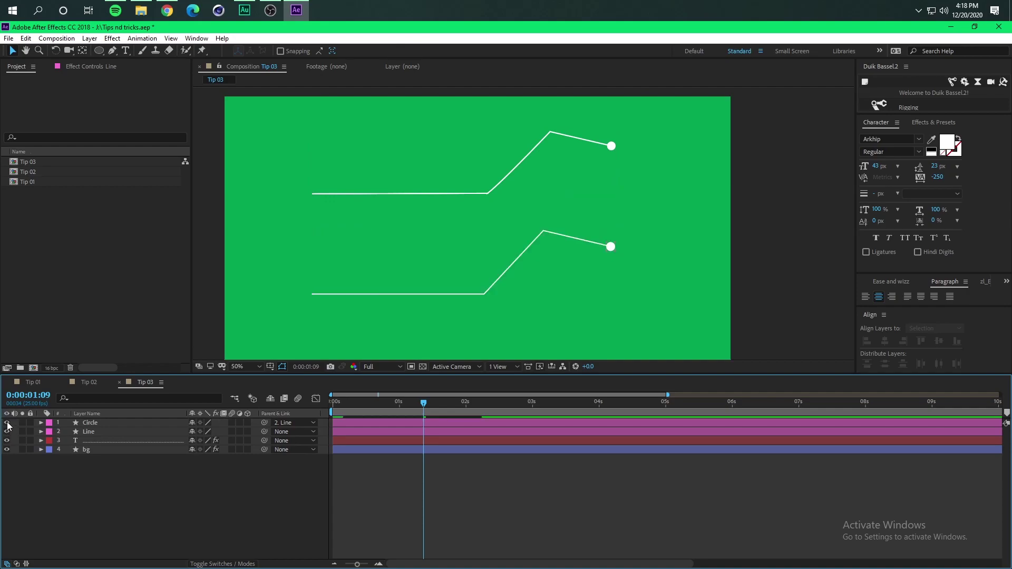
left_click_drag(6, 423, 7, 432)
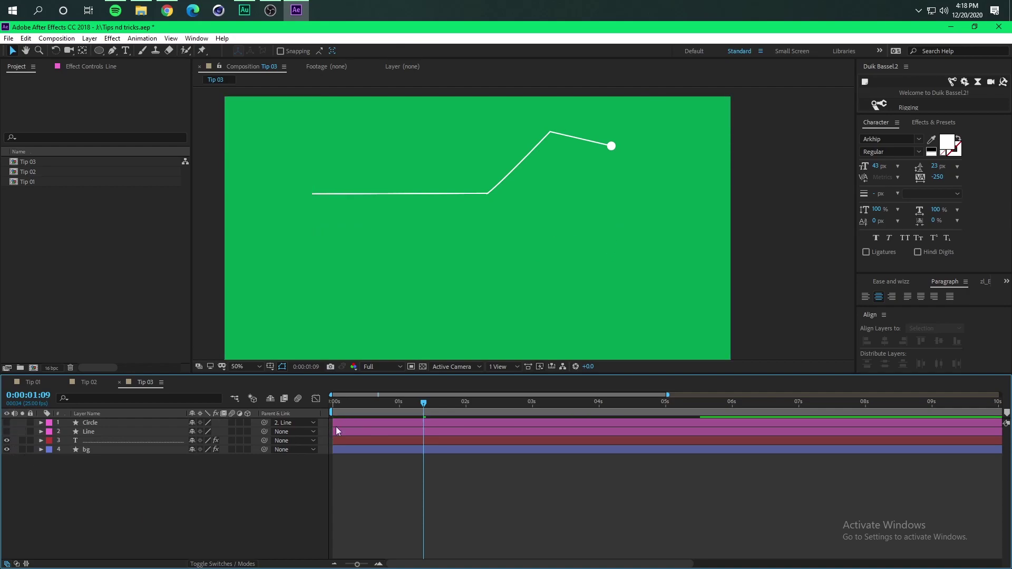
Apply the Path Arrow preset as a new layer and move it down-left in the frame
left_click(934, 122)
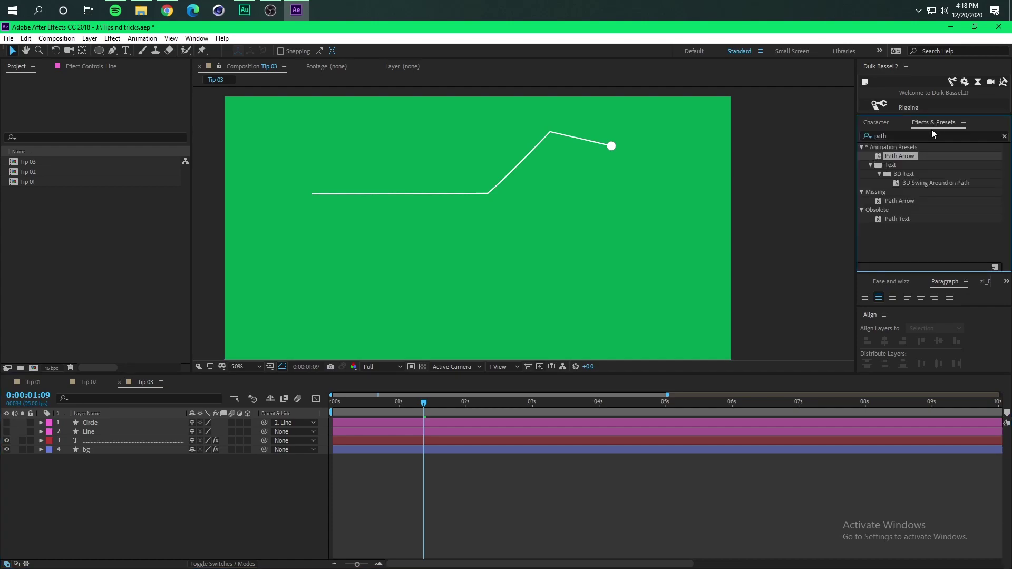
mouse_move(893, 156)
left_mouse_down()
mouse_move(928, 157)
mouse_move(476, 289)
mouse_move(929, 152)
mouse_move(901, 160)
left_mouse_up()
double_click(900, 160)
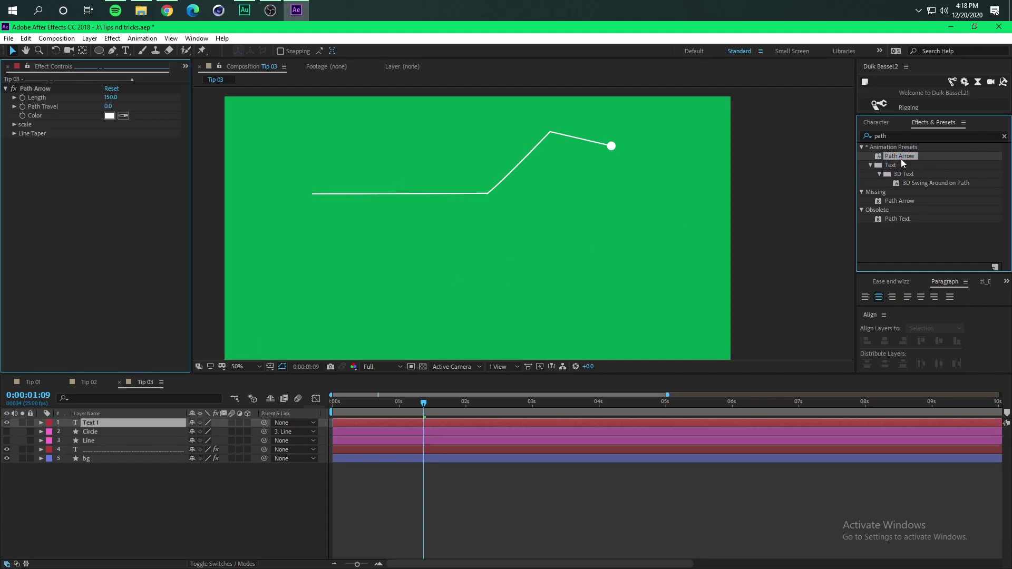
left_click_drag(529, 239, 465, 268)
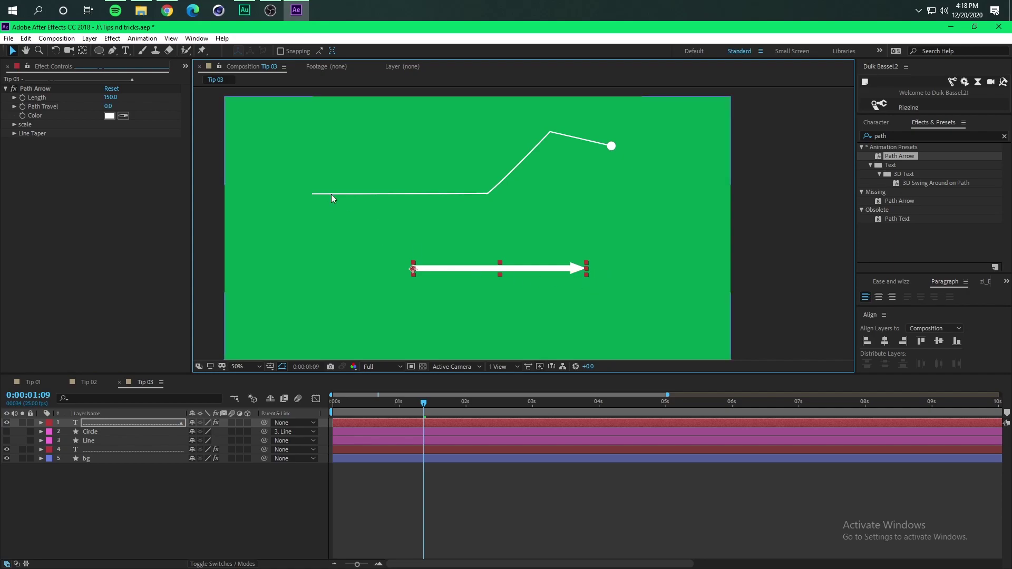
Expand scale and Line Taper, thin Line Thickness from 50 to 10, and show Character settings
left_click(15, 125)
left_click(14, 161)
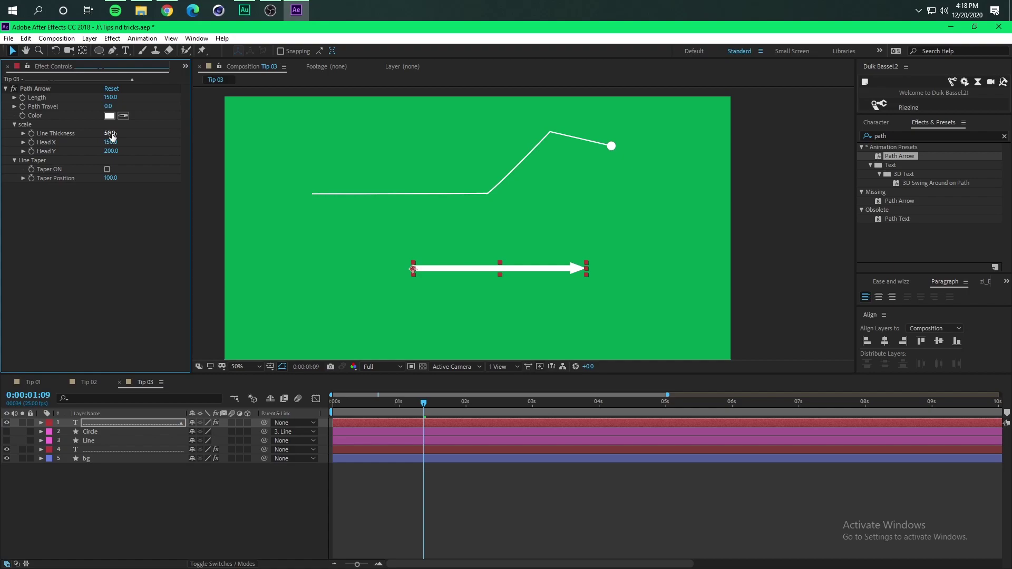
left_click_drag(107, 133, 87, 135)
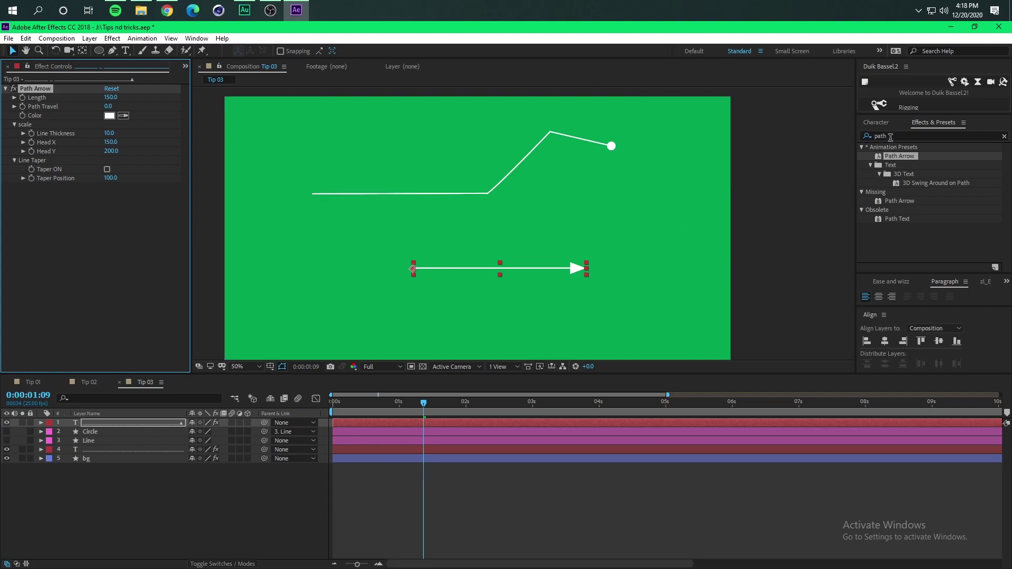
left_click(876, 122)
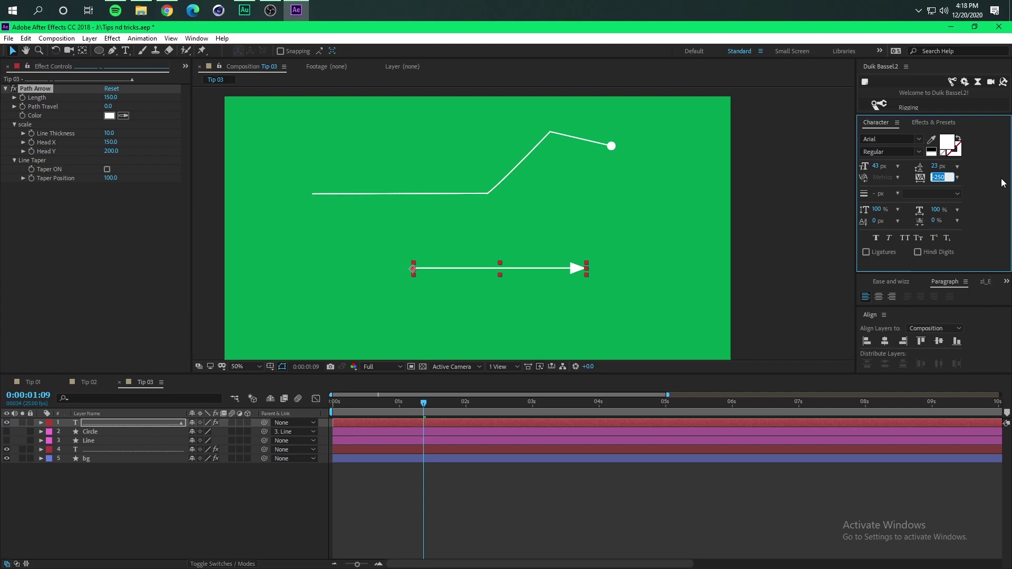
Set the arrow text's tracking to 250 to space it into a dashed line
type("250")
key("Return")
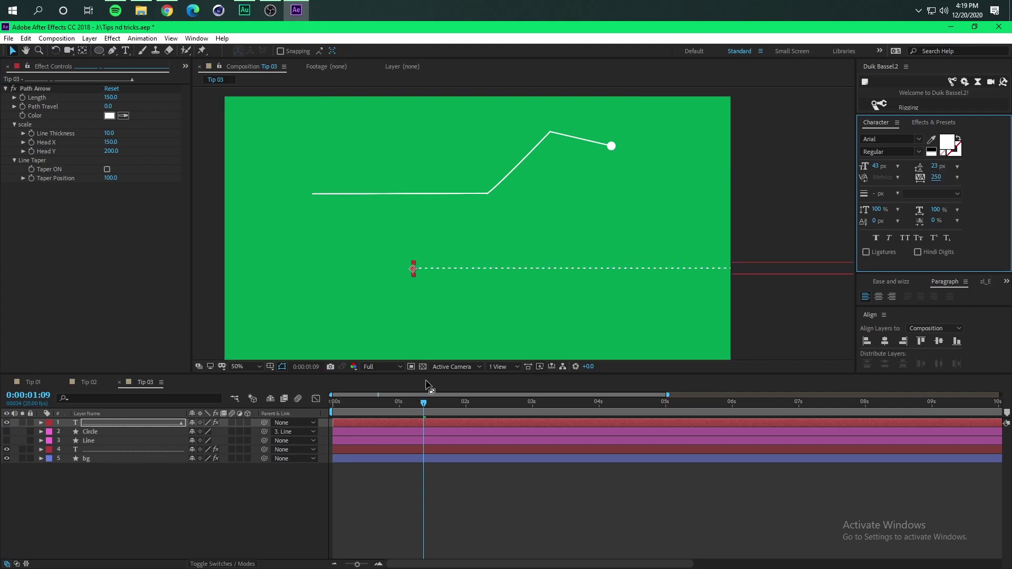
left_click(147, 499)
Shift the arrow text layer's Position X far left to -16746 so its head sits mid-frame
left_click(116, 420)
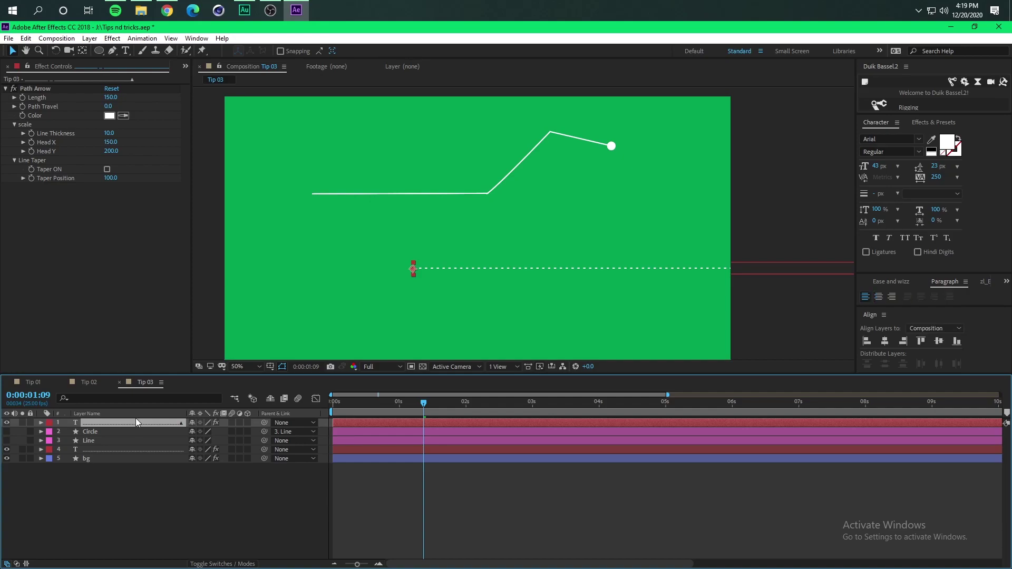
key("p")
left_click(193, 432)
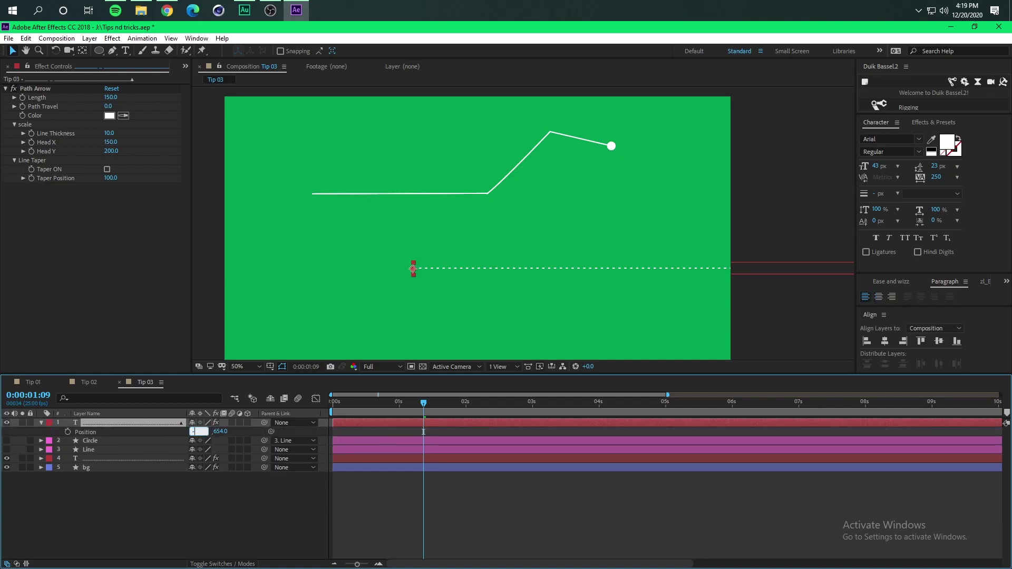
type("-20000")
key("Return")
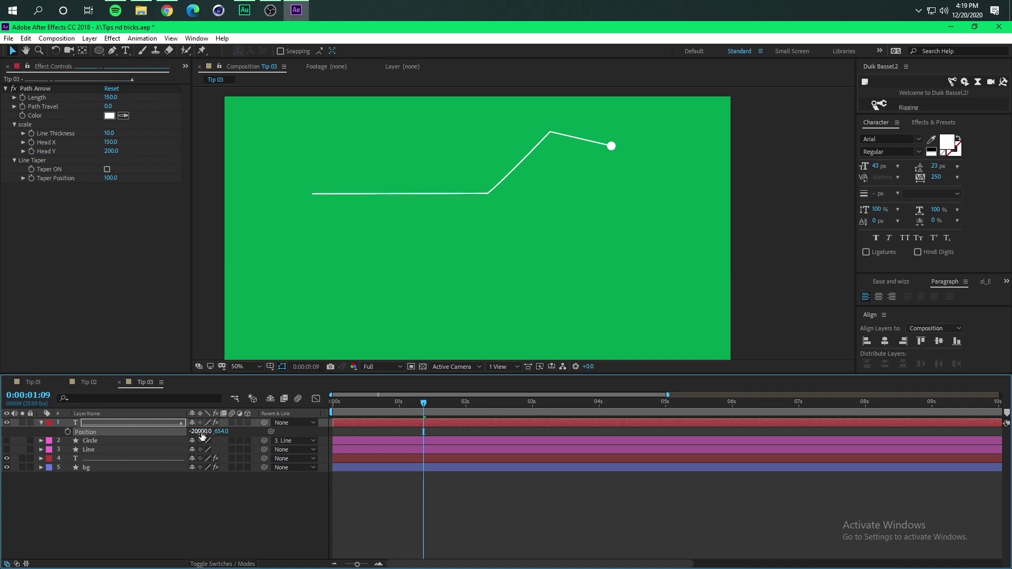
key("ctrl+z")
key("comma")
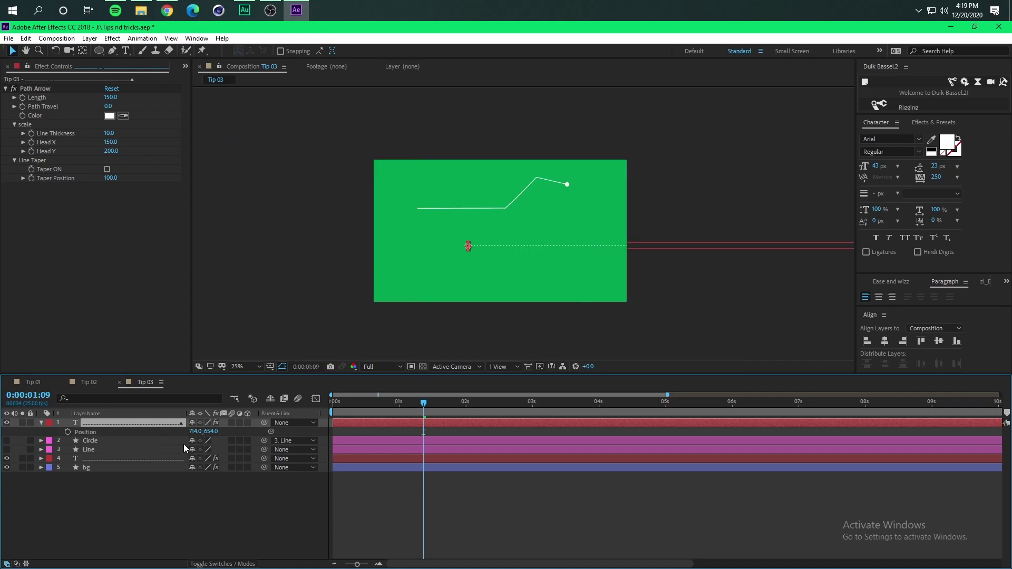
left_click_drag(195, 431, 442, 454)
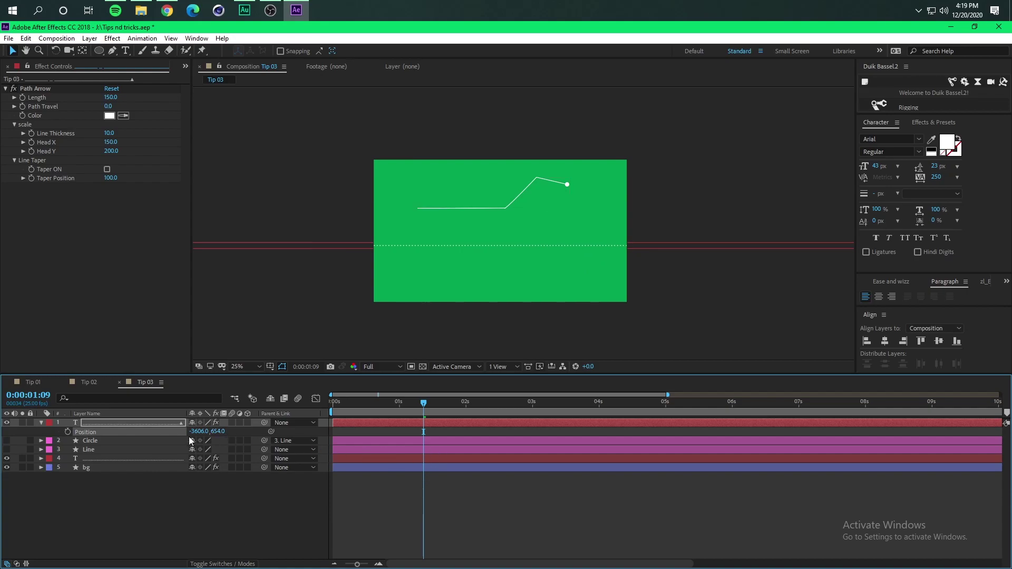
mouse_move(190, 441)
left_mouse_down()
mouse_move(24, 448)
mouse_move(203, 438)
mouse_move(189, 432)
mouse_move(205, 443)
left_mouse_up()
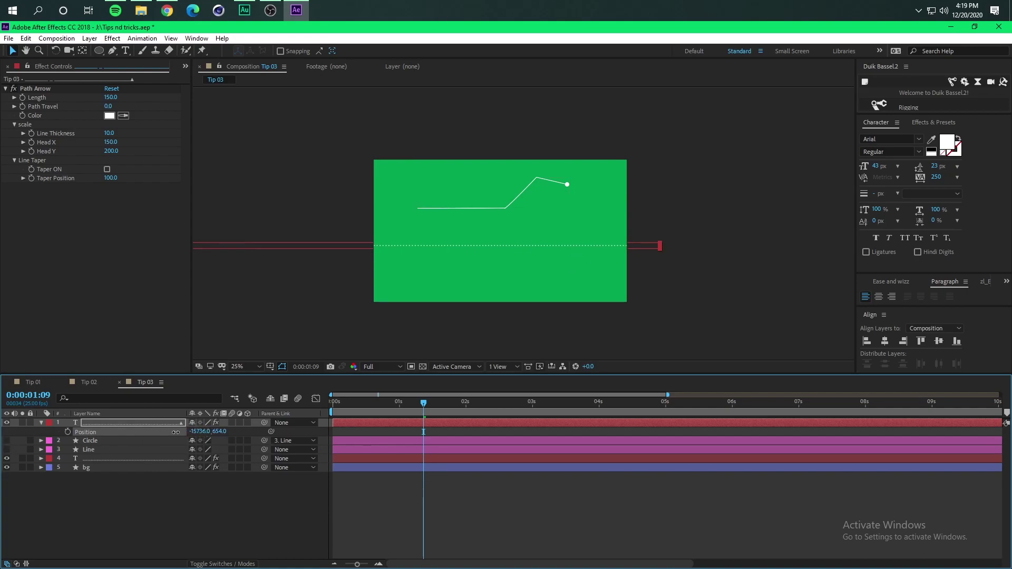
left_click_drag(175, 433, 129, 433)
key("period")
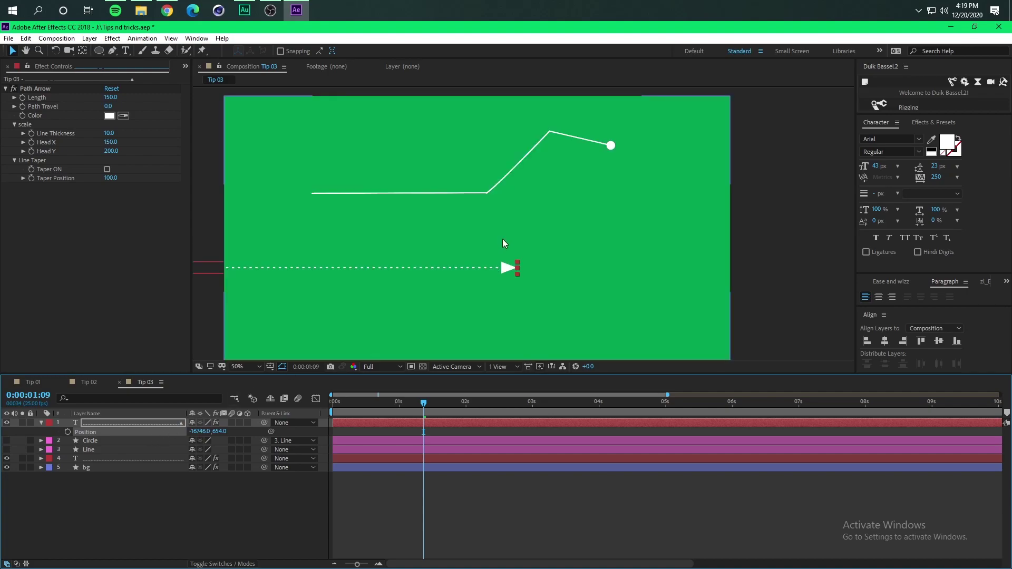
Edit the arrow text, select the triangular arrowhead glyph, and replace it by typing '2'
double_click(501, 270)
left_click(505, 278)
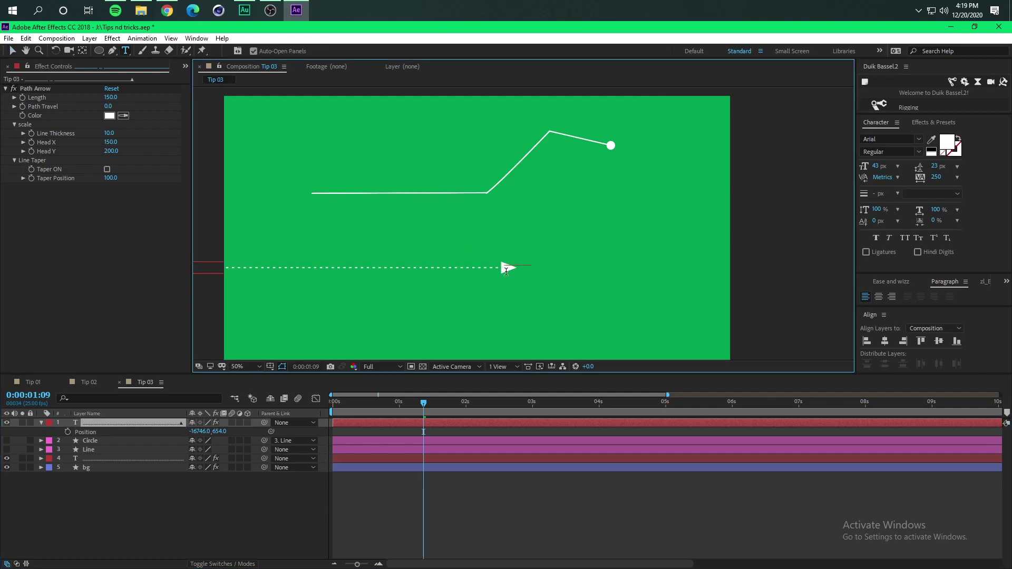
key("ctrl+a")
key("Left")
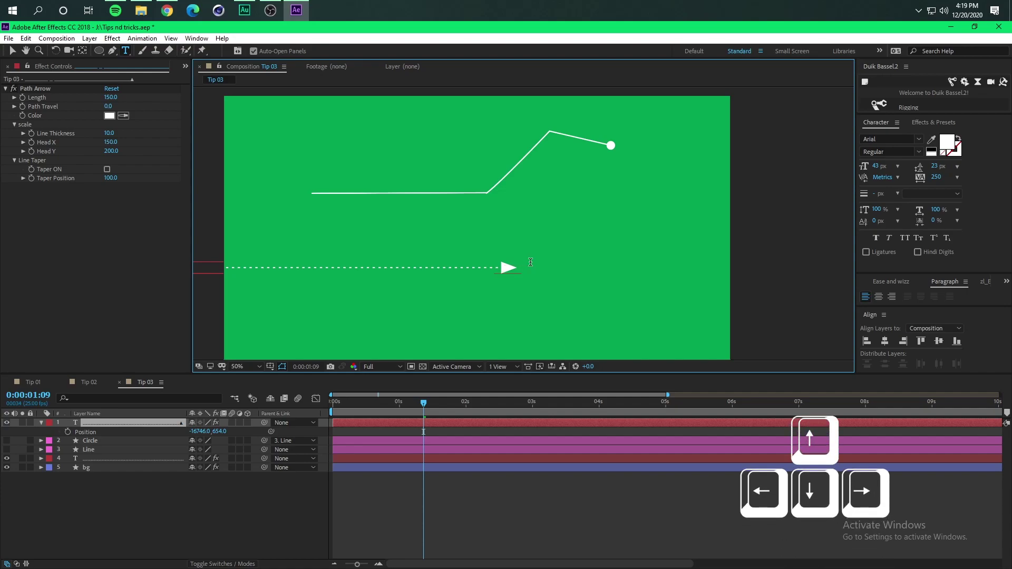
key("slash")
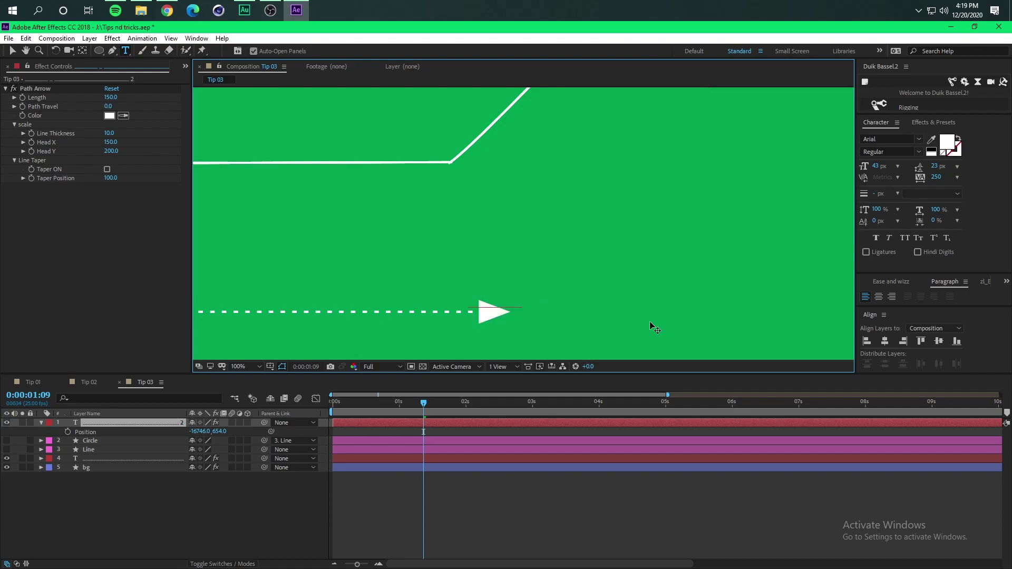
type("2")
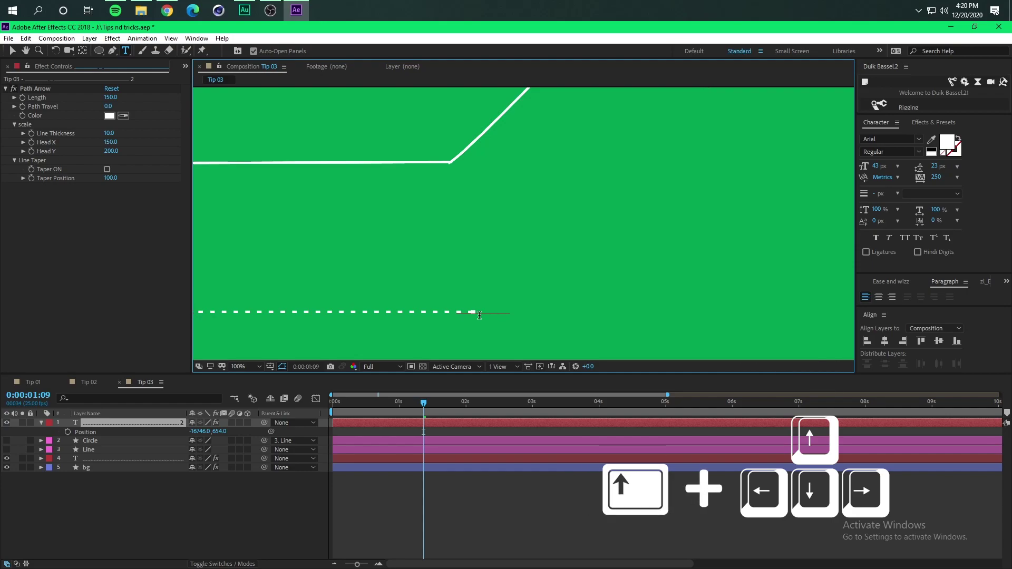
Select the text's end characters and change their font from Arial to Arkhip
key("shift+Left")
key("shift+Left")
key("shift+Left")
key("shift+Left")
key("shift+Left")
key("shift+Left")
key("shift+Left")
key("shift+Left")
key("shift+Left")
key("shift+Left")
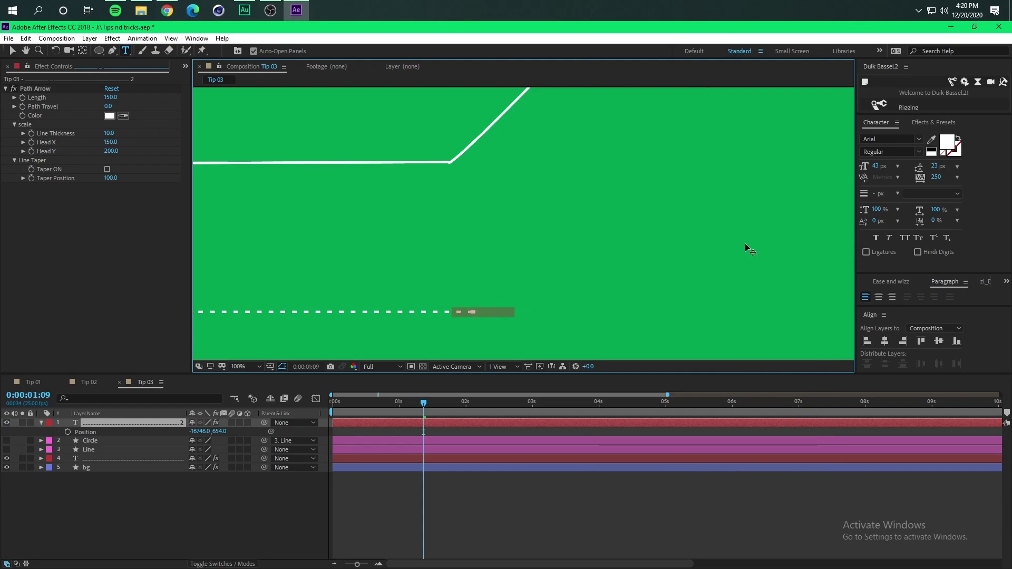
left_click(918, 139)
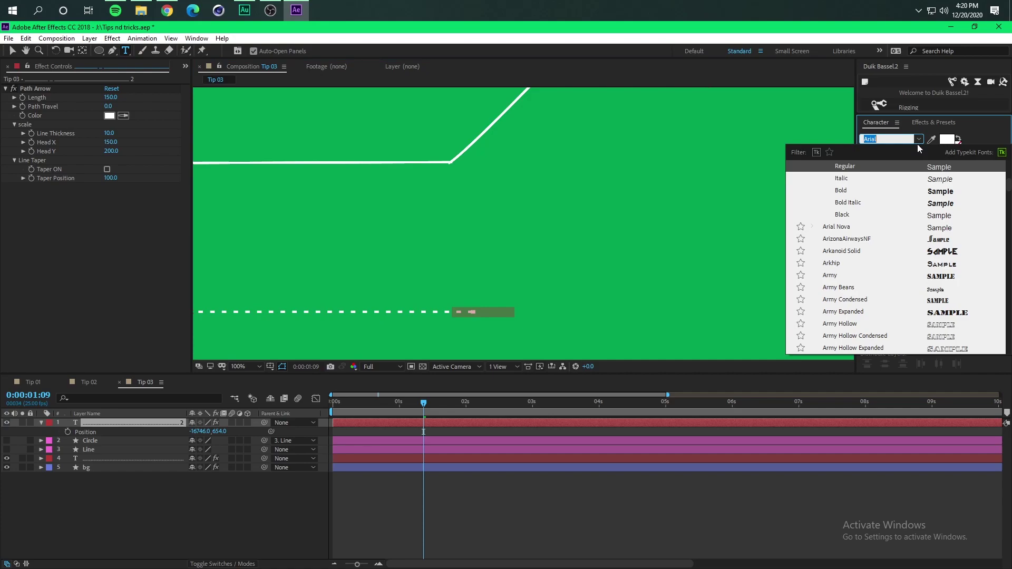
scroll(897, 211, "up", 15)
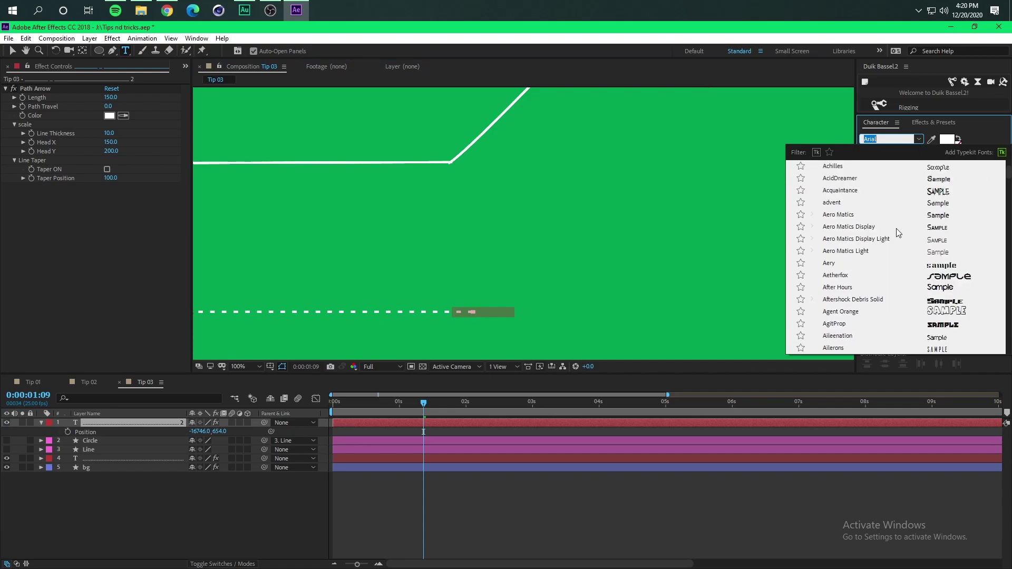
scroll(900, 214, "up", 5)
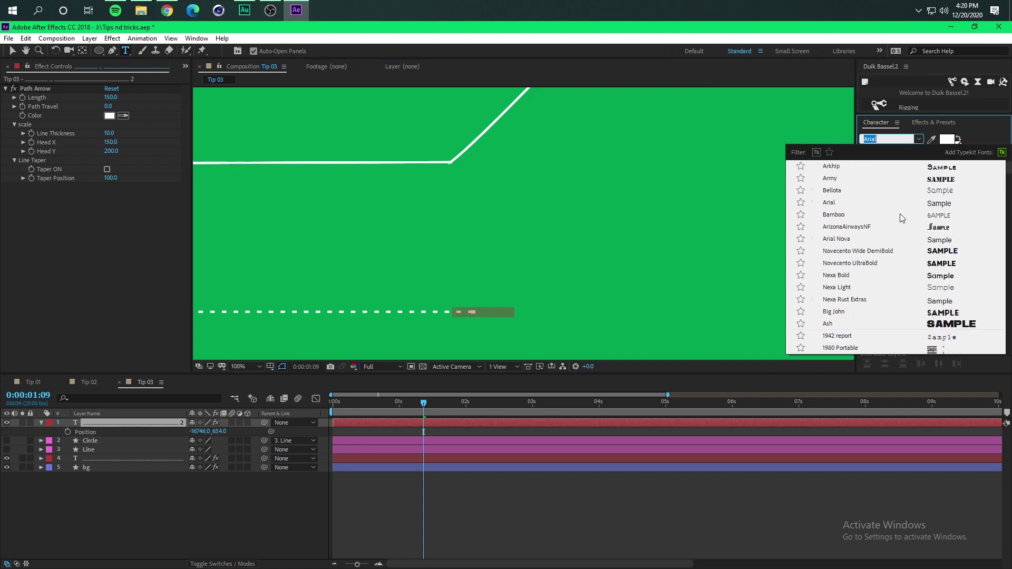
left_click(833, 166)
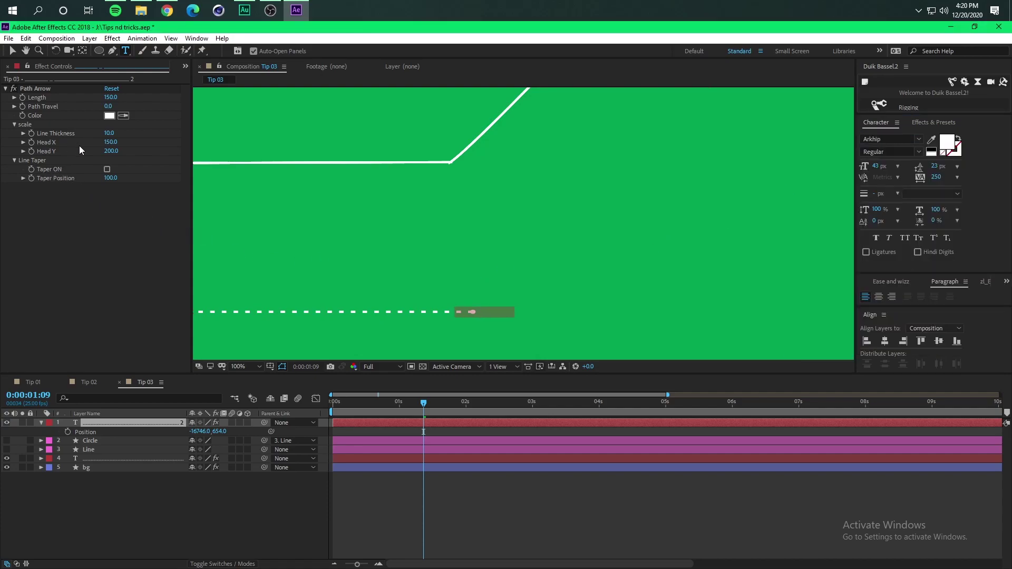
Set the Path Arrow's Head X and Head Y both to 700, making a round dot head
left_click(108, 142)
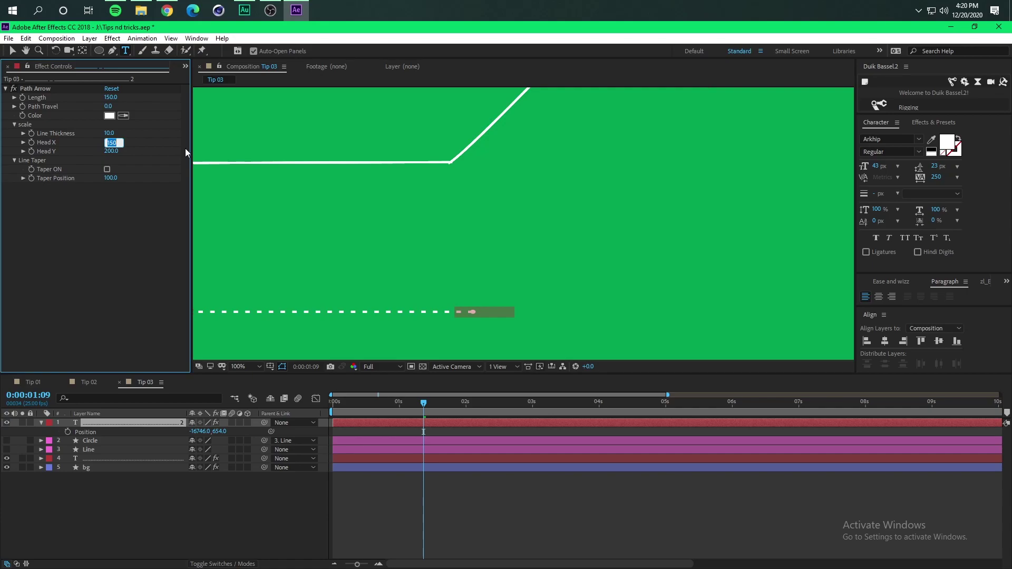
type("700")
left_click(114, 152)
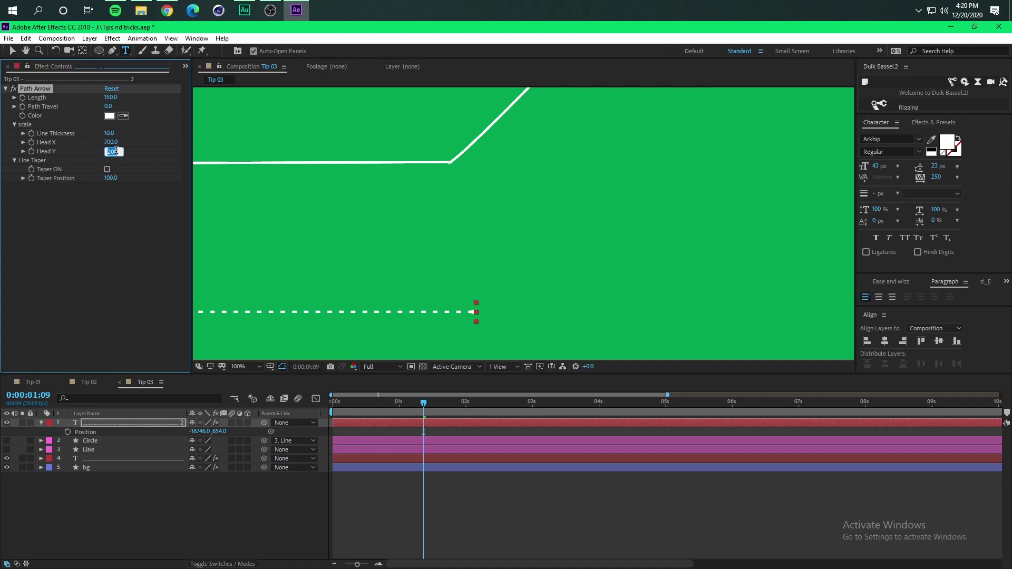
type("700")
left_click(92, 240)
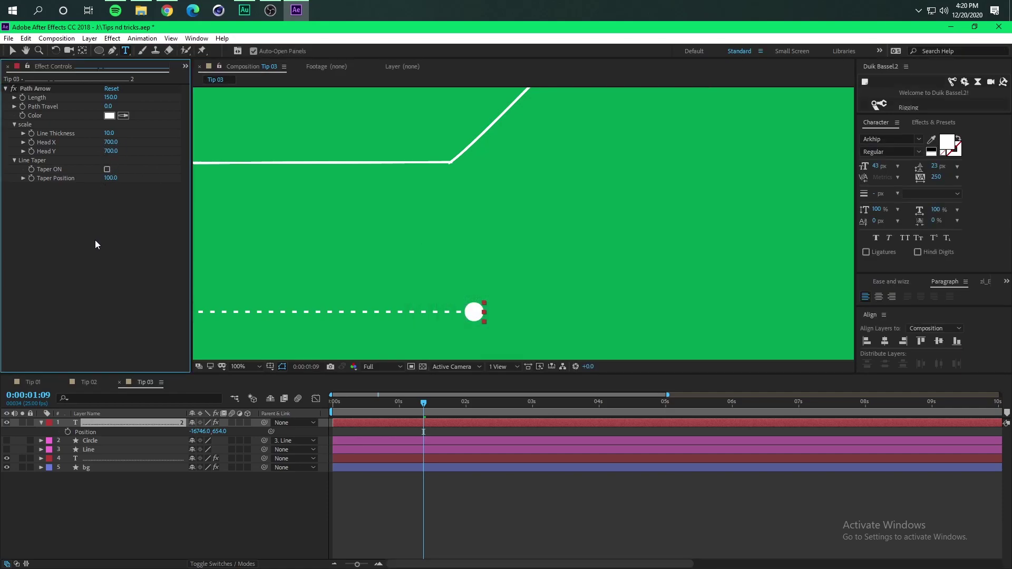
scroll(438, 285, "down", 2)
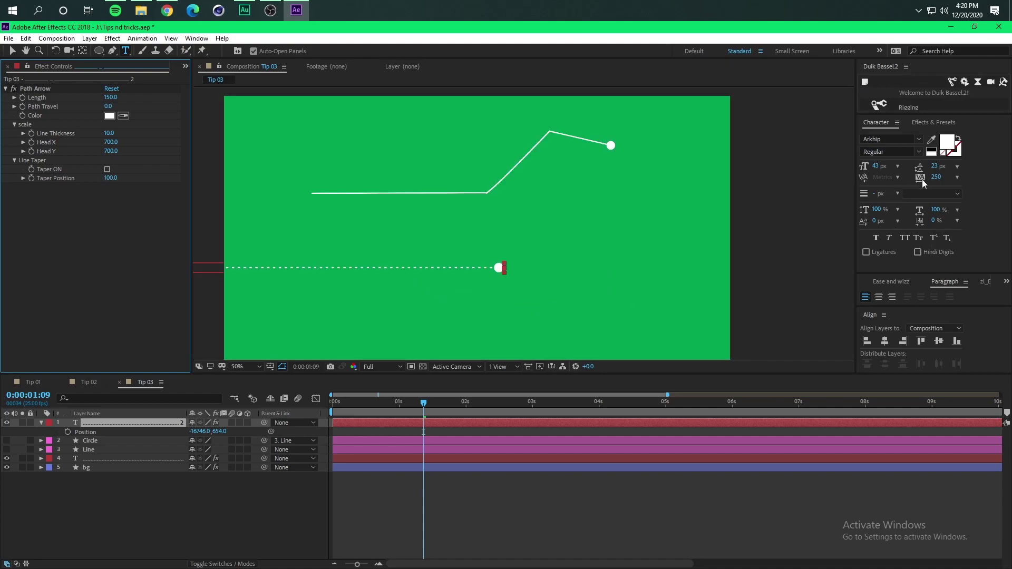
Tighten the arrow text's tracking to -250
left_click(938, 177)
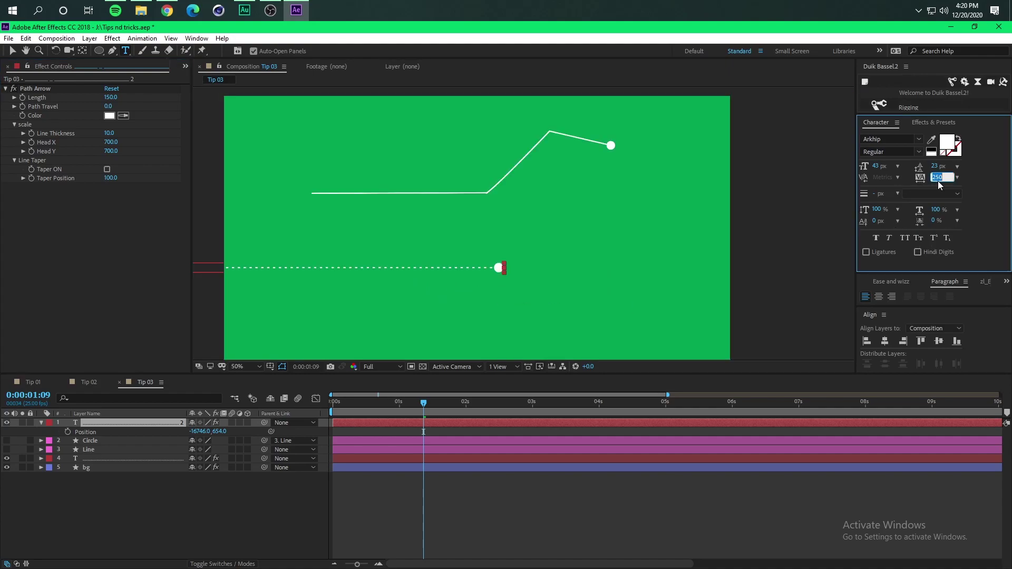
type("-25")
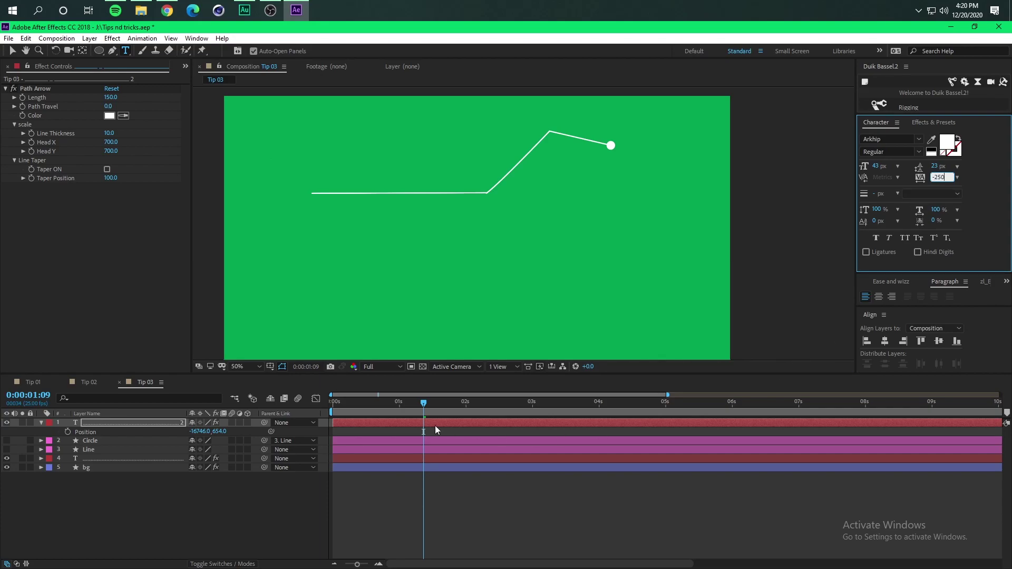
left_click(195, 468)
Set the arrow layer's Position X to 540, placing it at 540, 654 onscreen
left_click(199, 432)
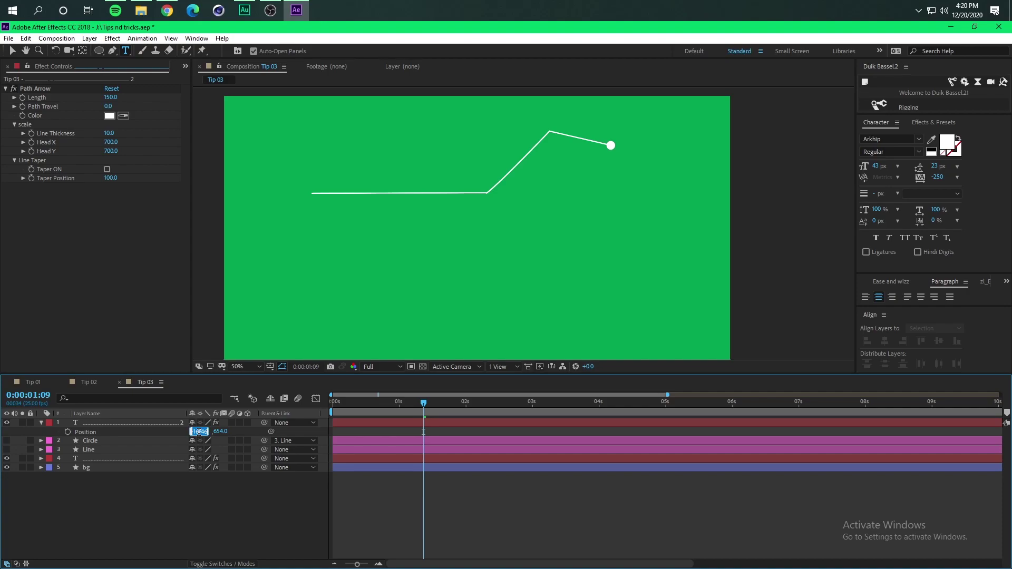
type("540")
key("Return")
left_click(34, 89)
left_click(433, 269)
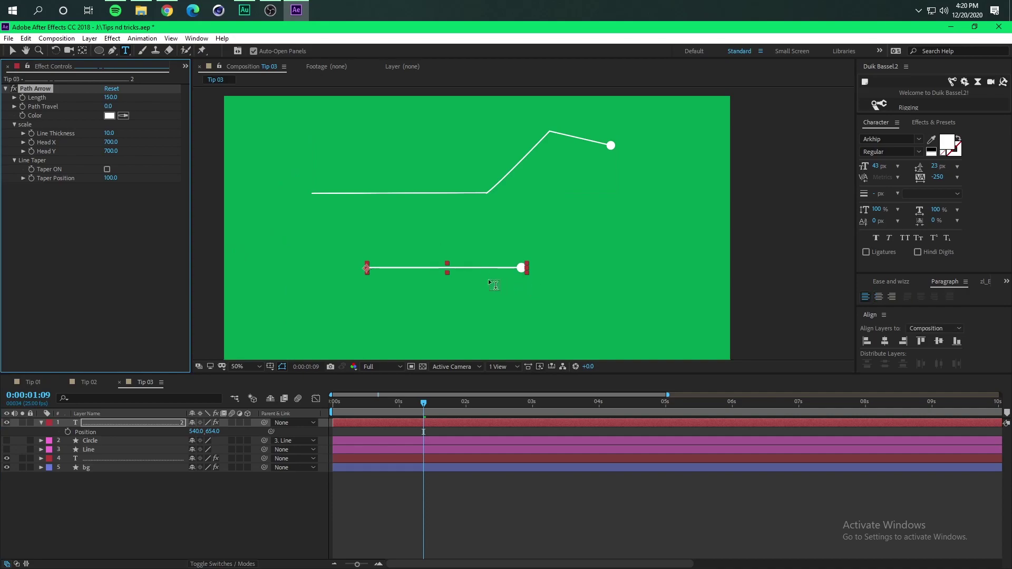
key("v")
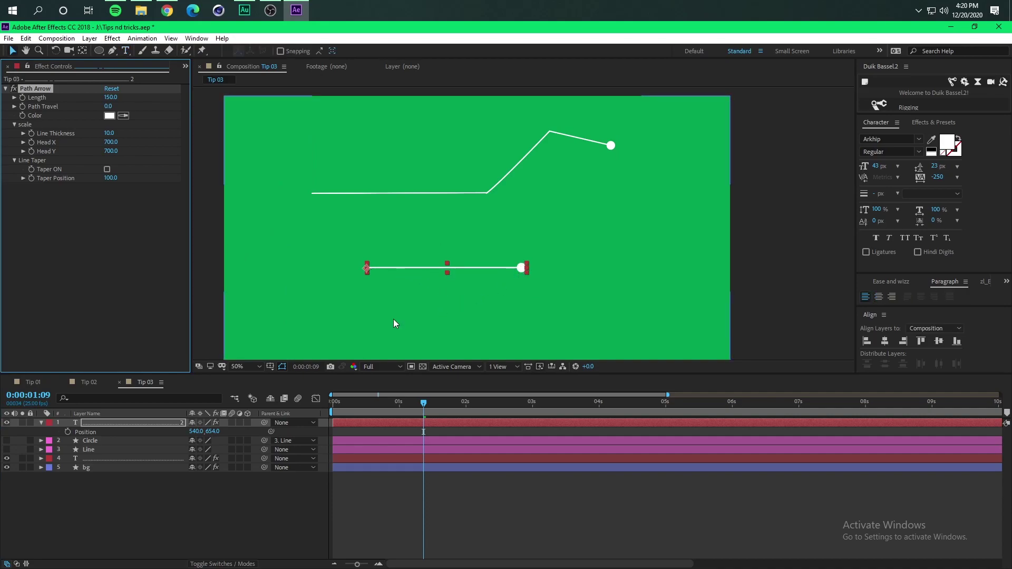
left_click(131, 501)
Scrub the selected arrow layer's Path Arrow Length from 150 up to 266
left_click(103, 425)
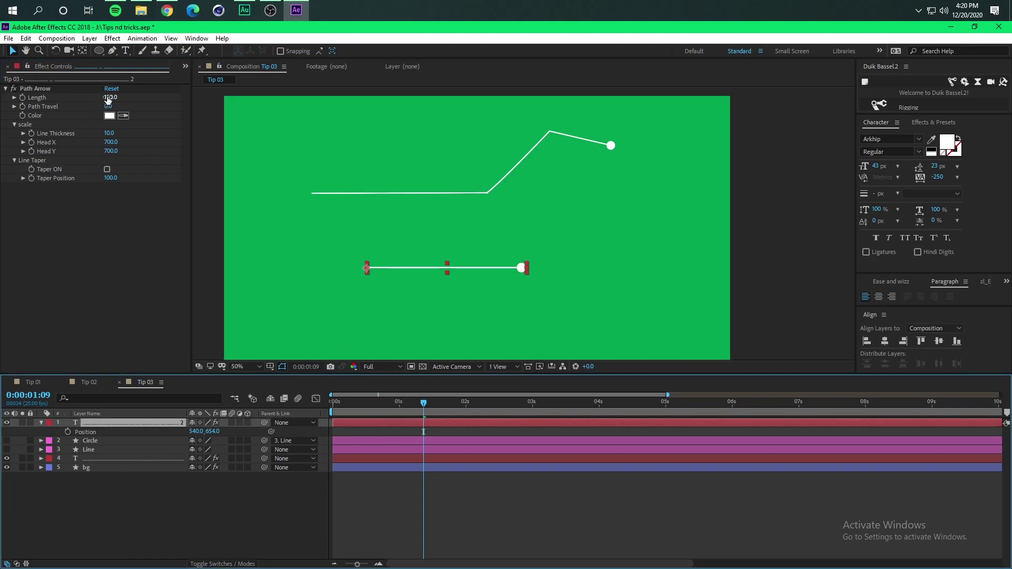
left_click_drag(109, 97, 160, 105)
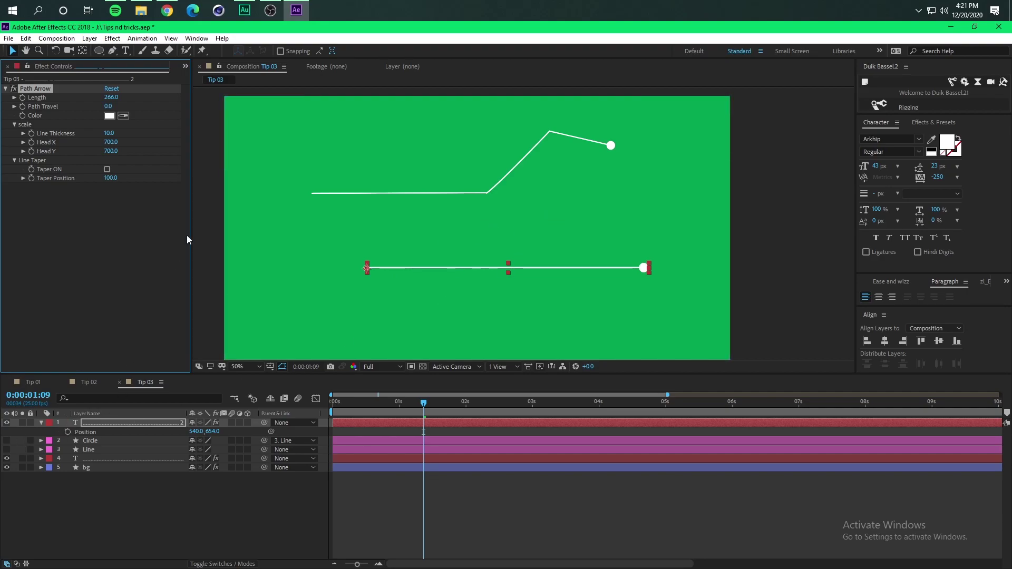
Draw a four-point mask on the arrow layer that bends downward toward the right
left_click(113, 49)
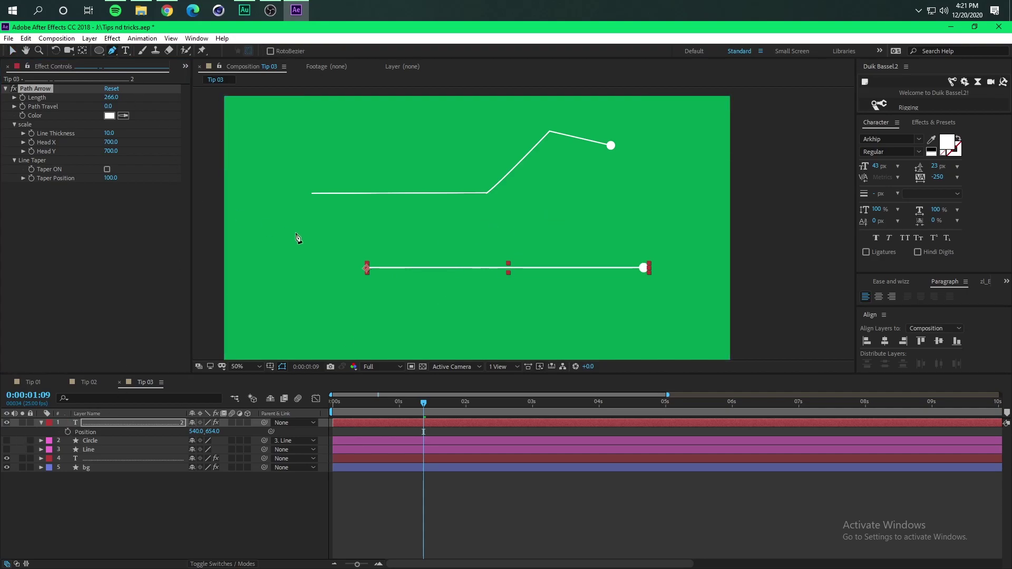
left_click(298, 307)
left_click(483, 307)
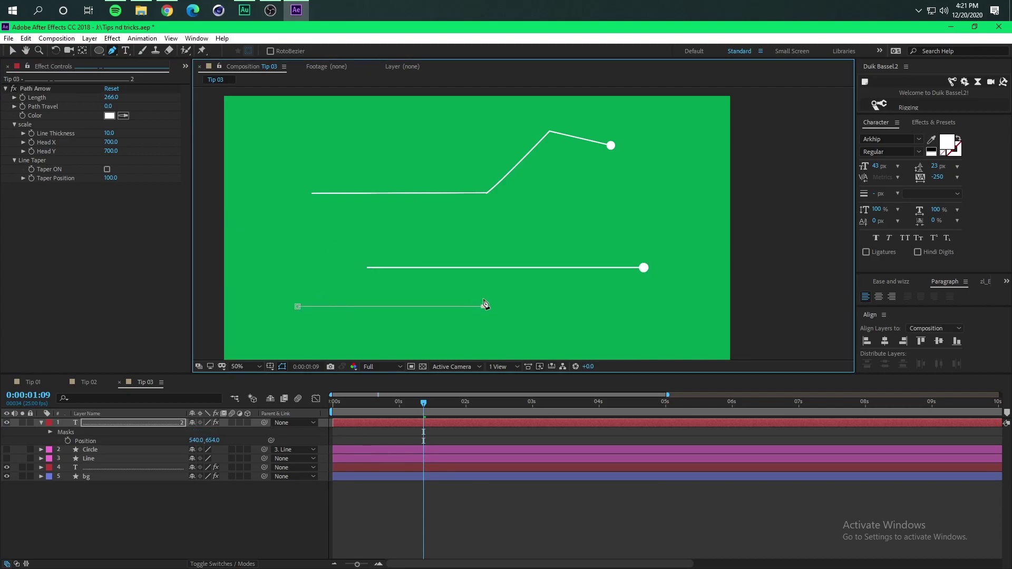
left_click(558, 334)
left_click(676, 334)
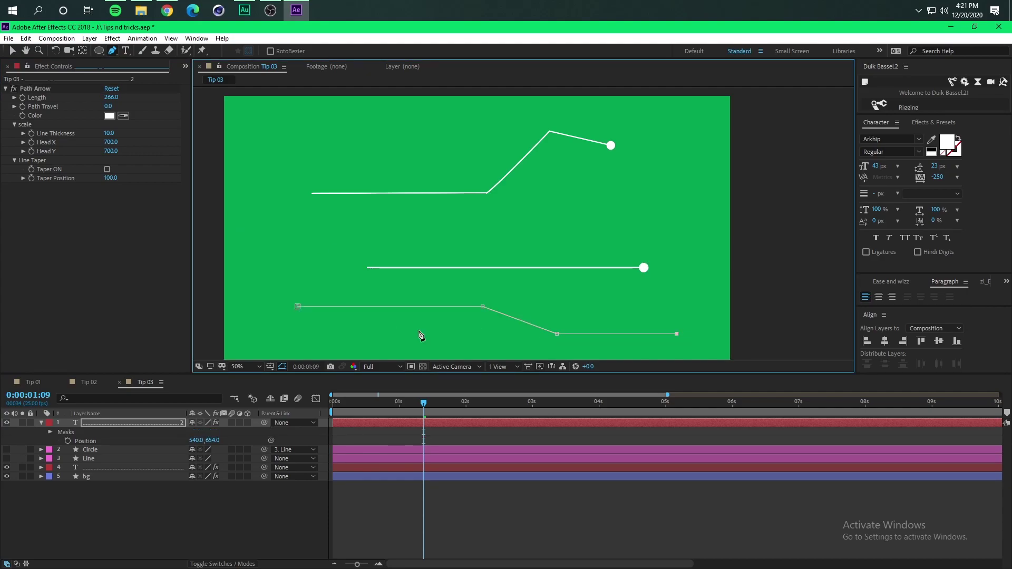
Set the arrow text's Path Options Path to Mask 1 so it follows the bend
left_click(90, 423)
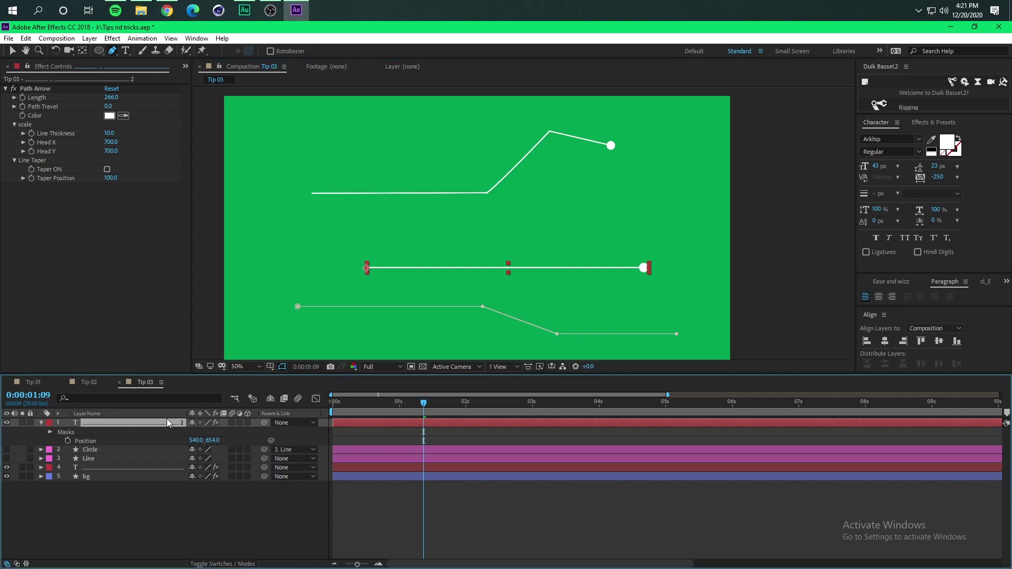
left_click(42, 423)
left_click(49, 459)
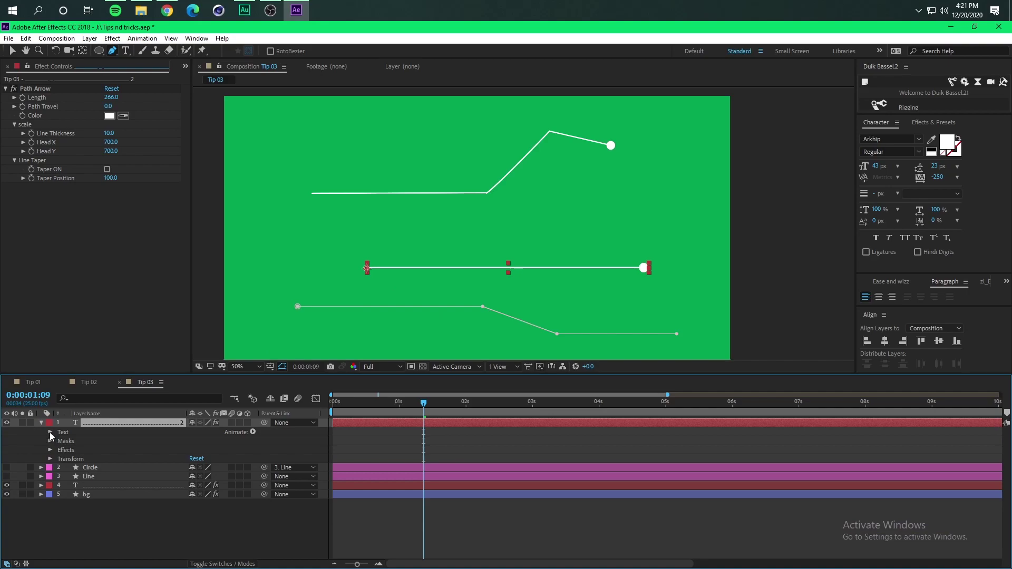
left_click(50, 433)
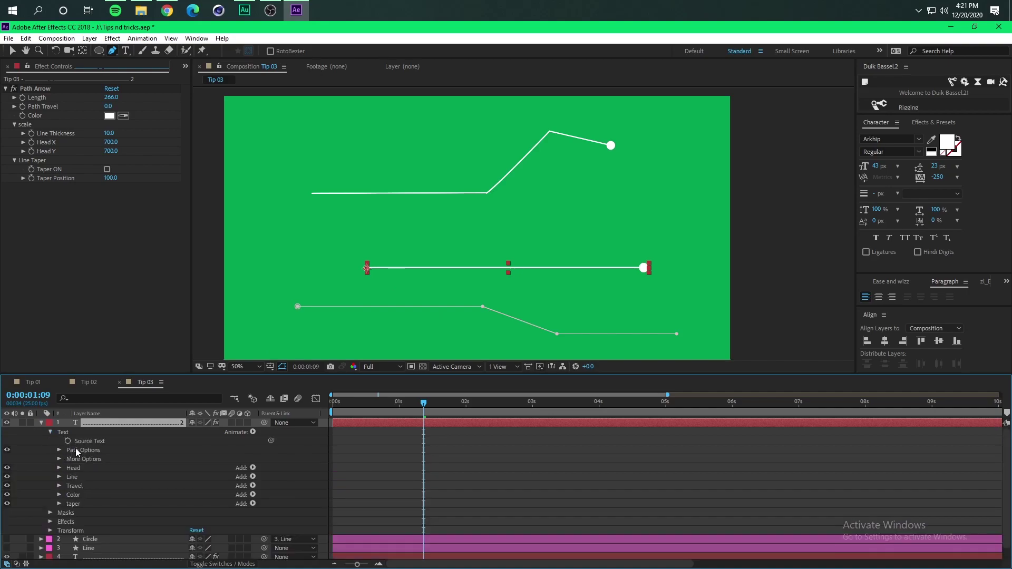
left_click(59, 450)
left_click(208, 460)
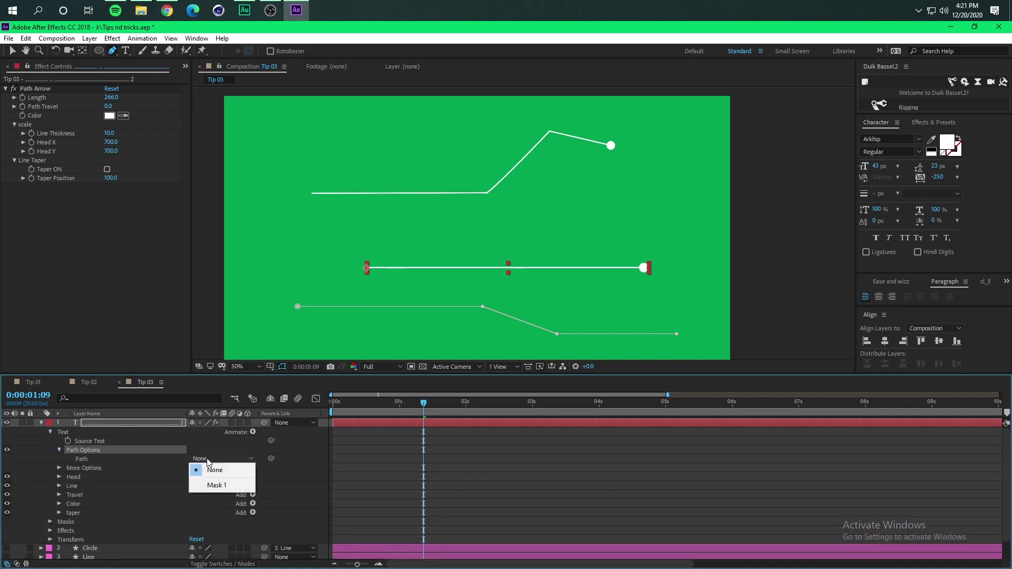
left_click(214, 486)
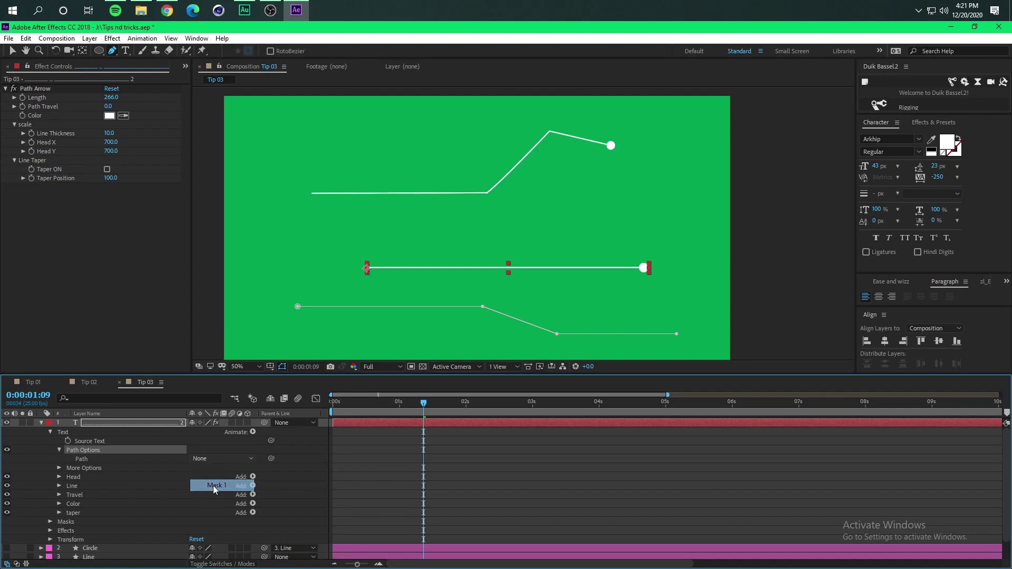
left_click(238, 453)
Keyframe the Path Arrow's Length at 266 and move that keyframe to 2:01
left_click(40, 423)
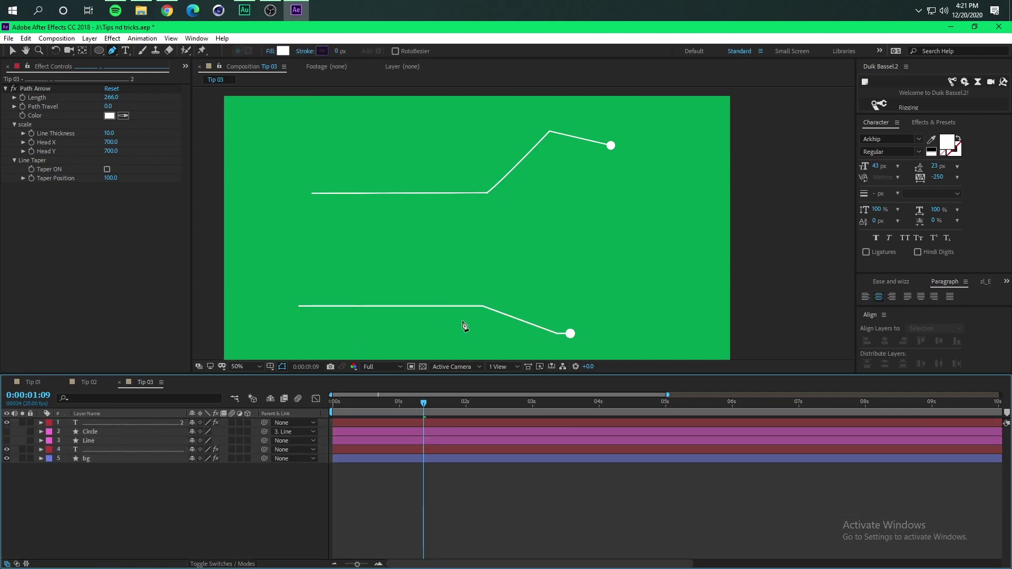
left_click(24, 99)
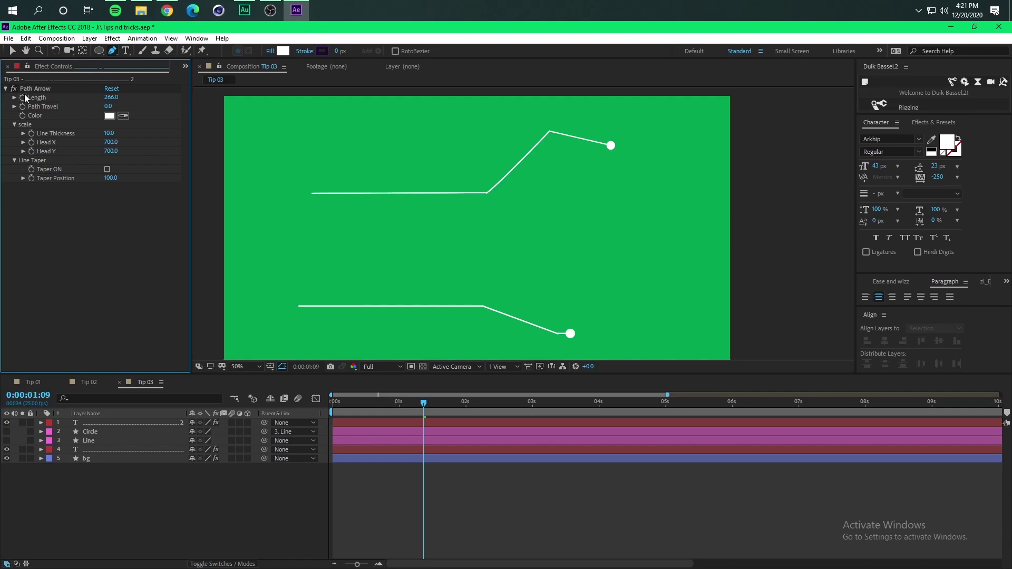
left_click(24, 98)
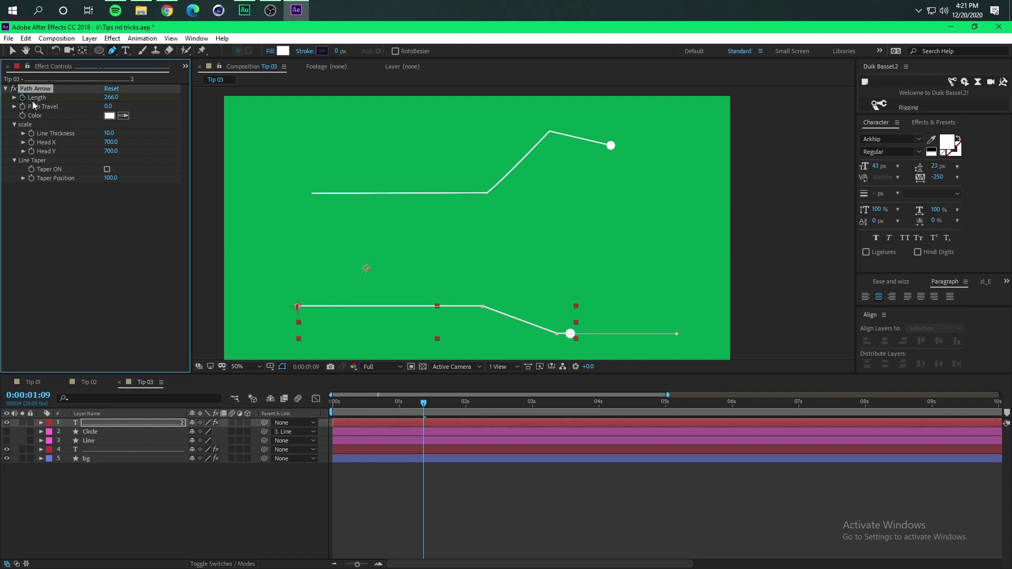
key("u")
left_click_drag(424, 441, 468, 441)
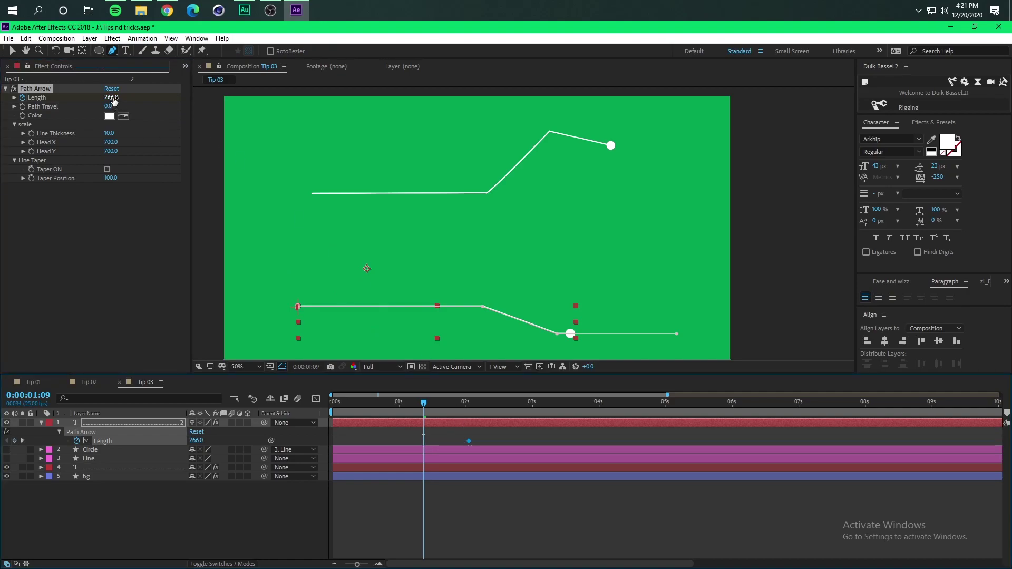
Add a Length keyframe of 102 at 1:04, then preview the arrow growing from 1:03
left_click_drag(425, 407, 410, 407)
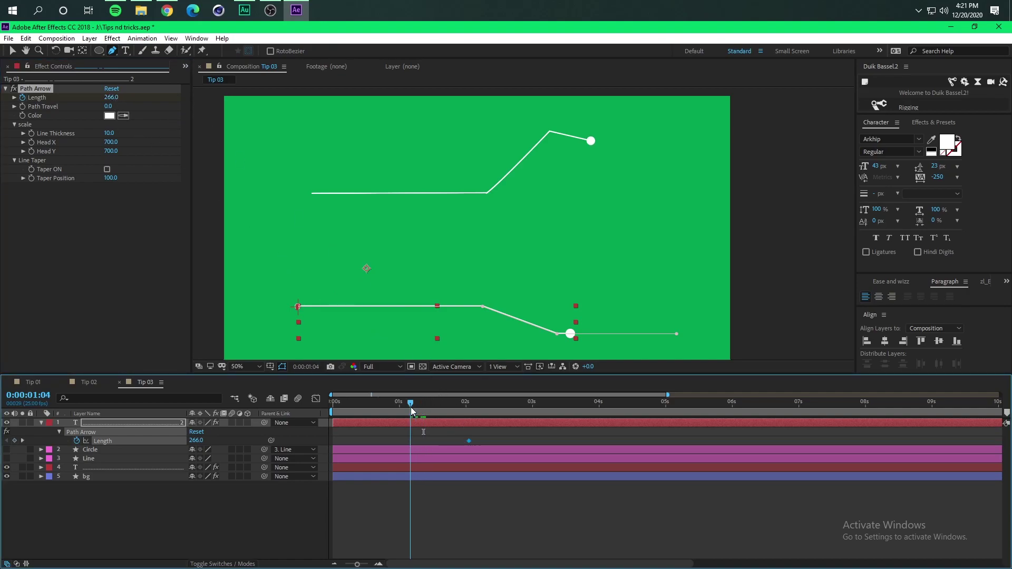
left_click_drag(111, 97, 40, 115)
left_click(458, 483)
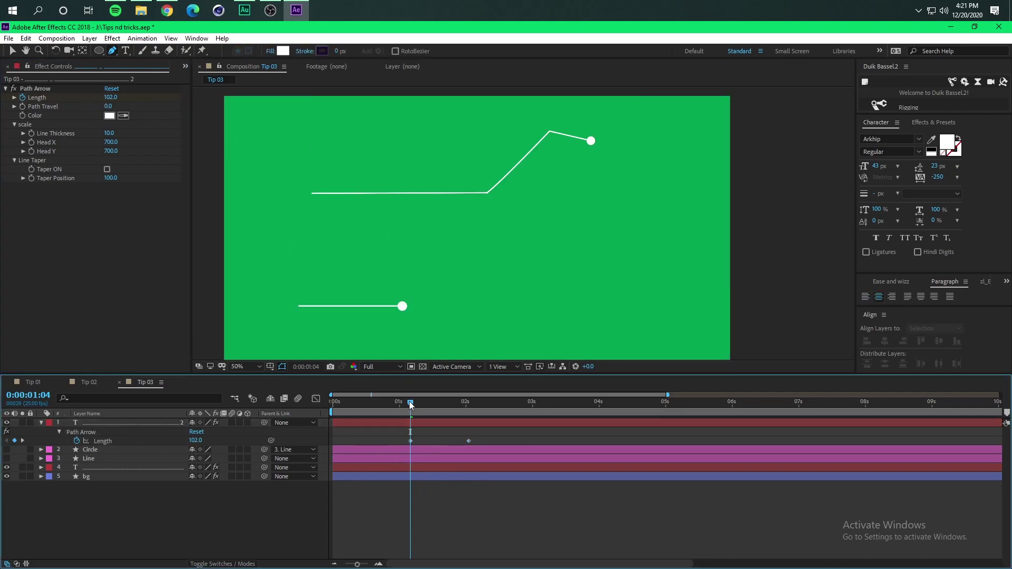
left_click_drag(409, 402, 404, 402)
key("space")
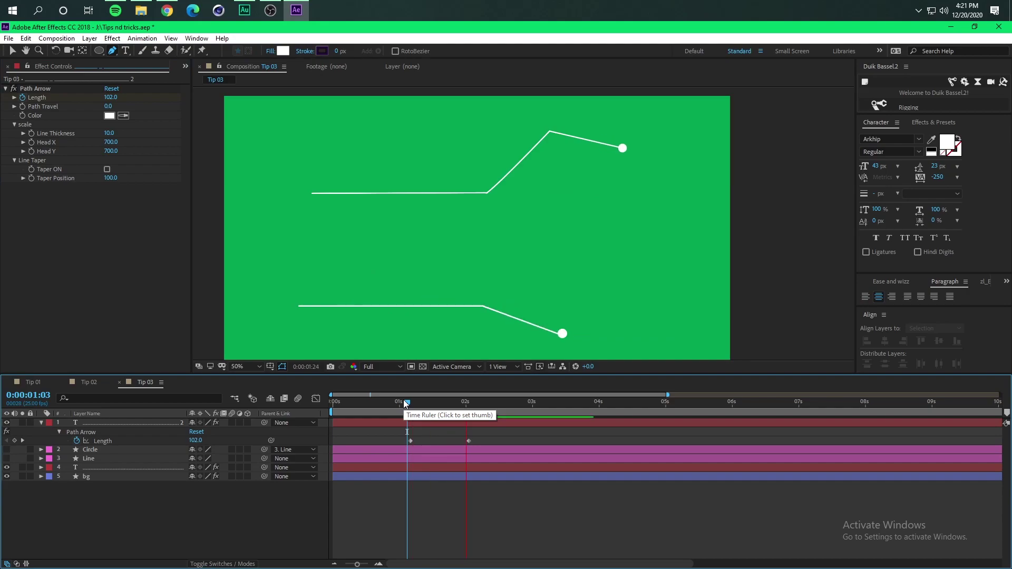